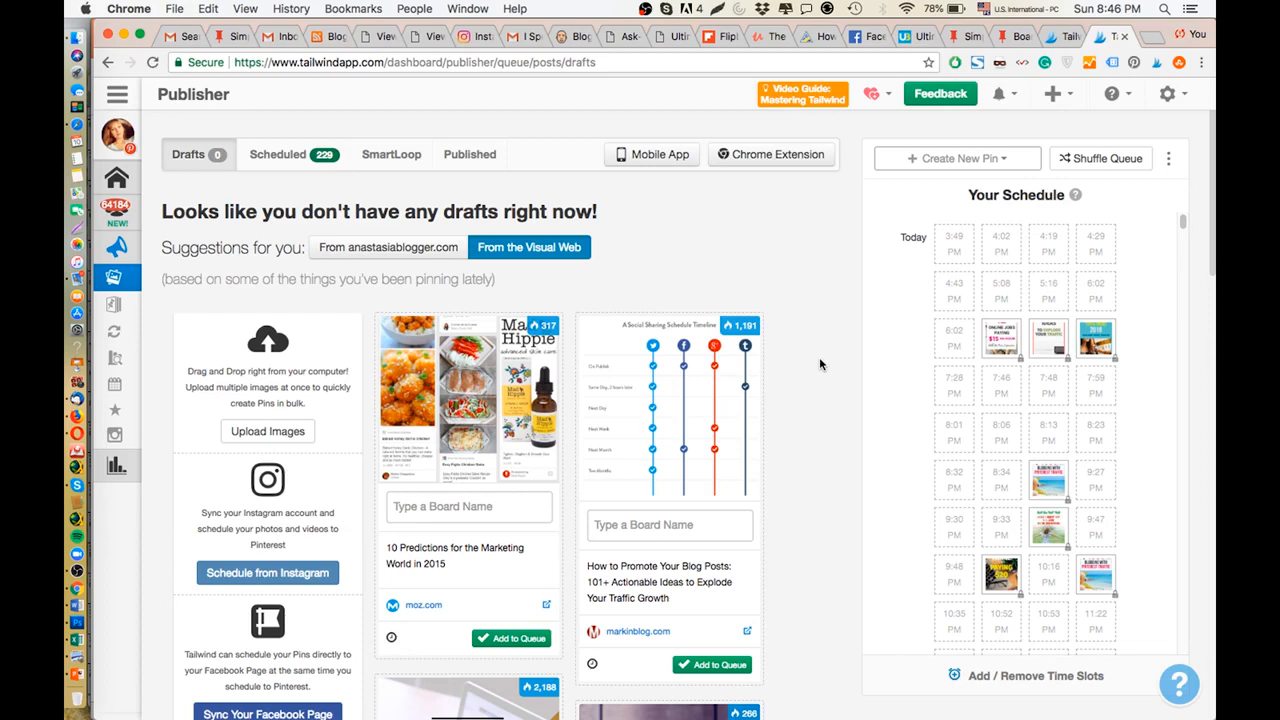
Open the publisher's board lists and look through the boards grouped in each list.
click(145, 414)
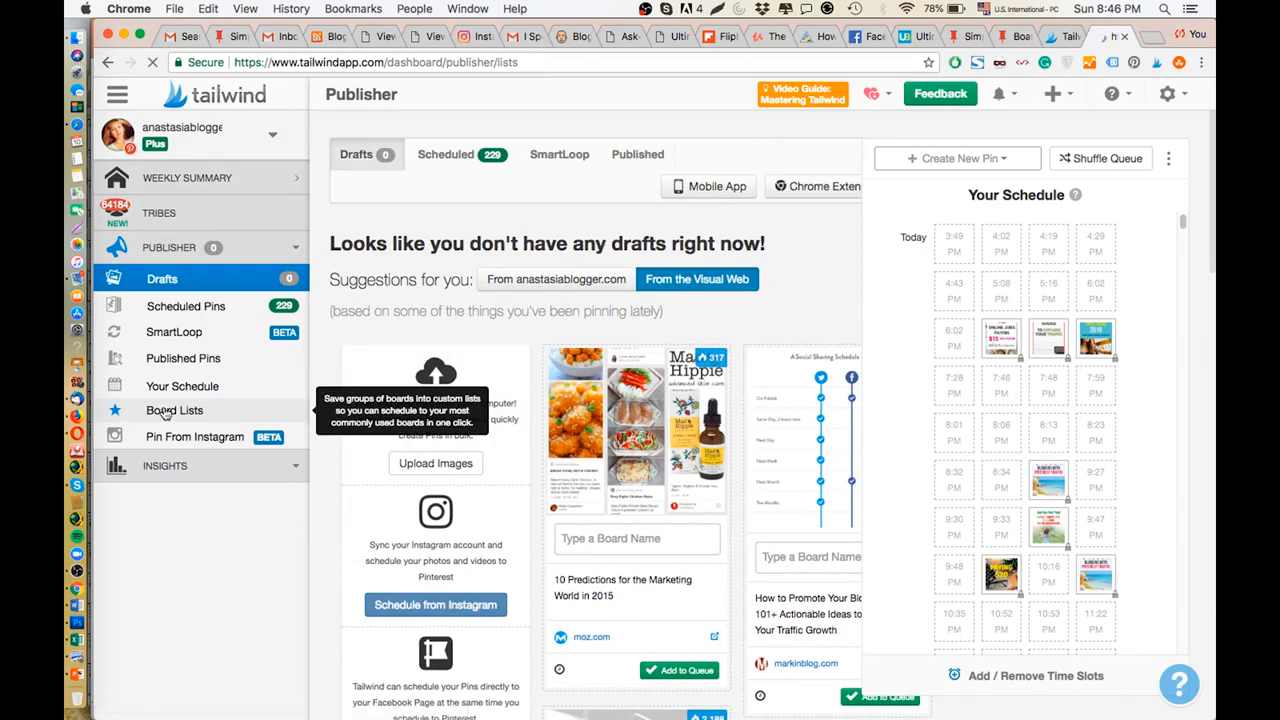
scroll(466, 671, down, 3)
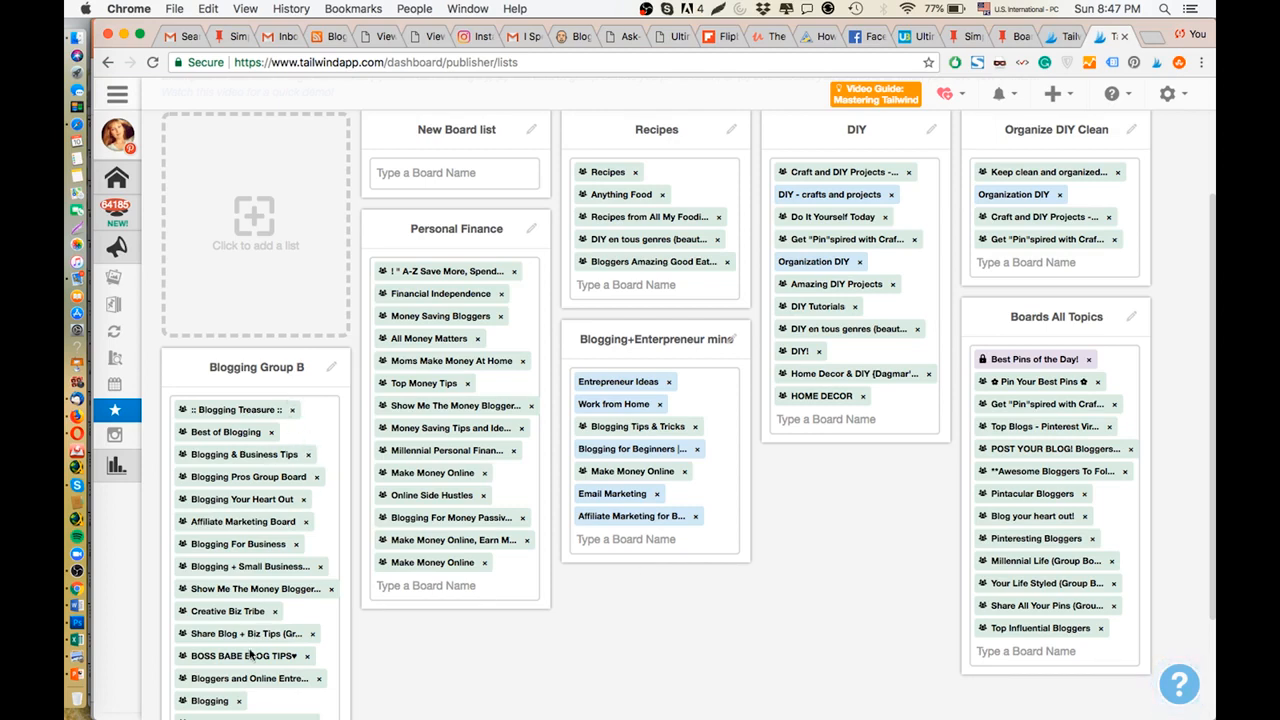
scroll(255, 660, down, 1)
scroll(265, 620, down, 2)
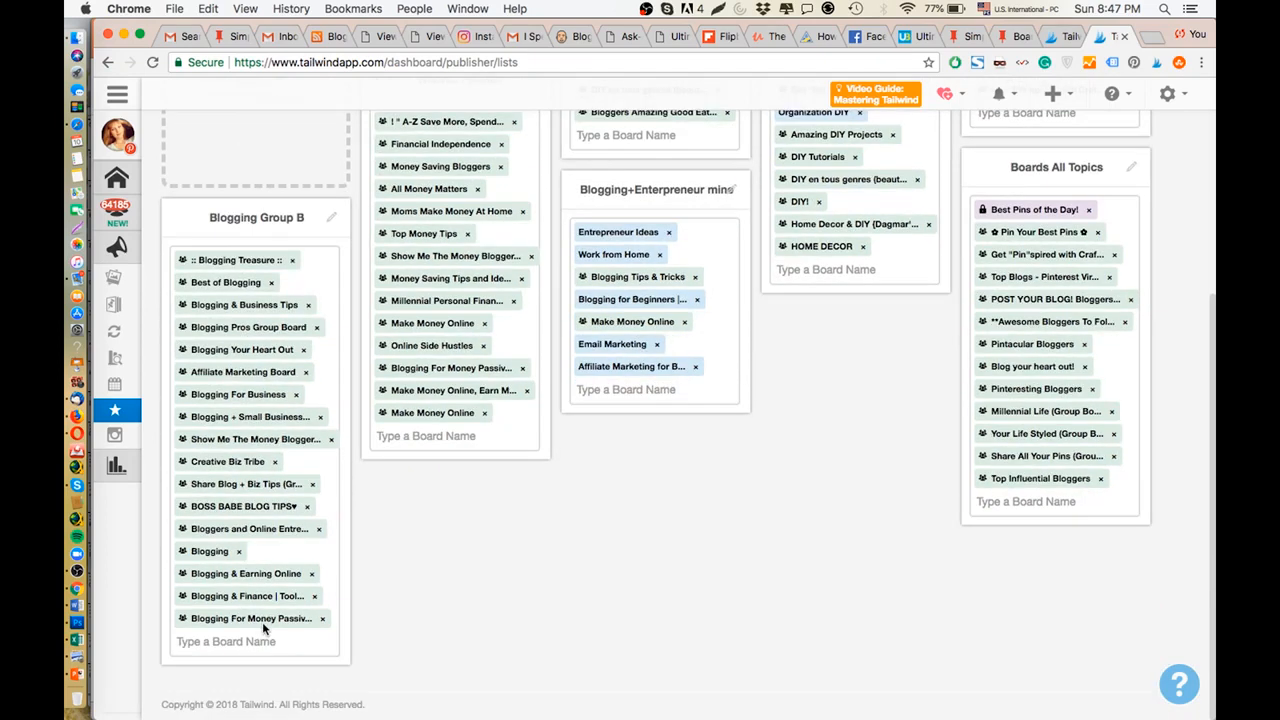
scroll(603, 576, up, 2)
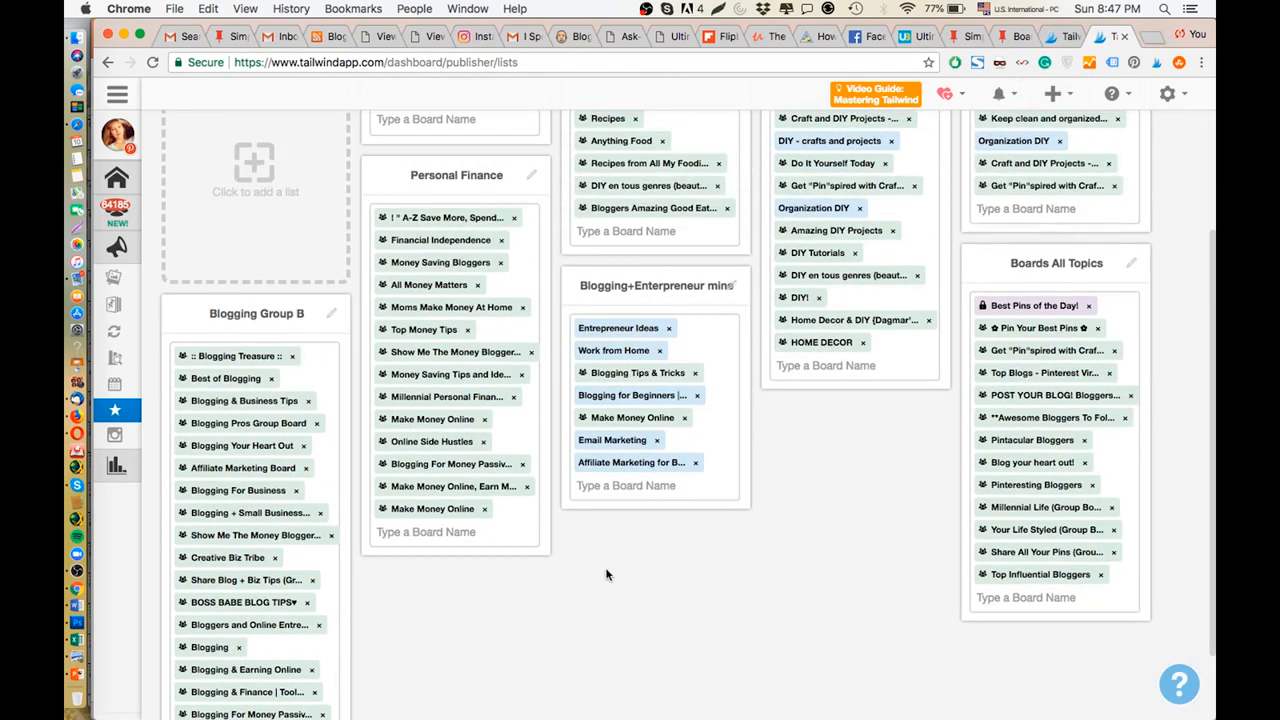
scroll(605, 570, up, 2)
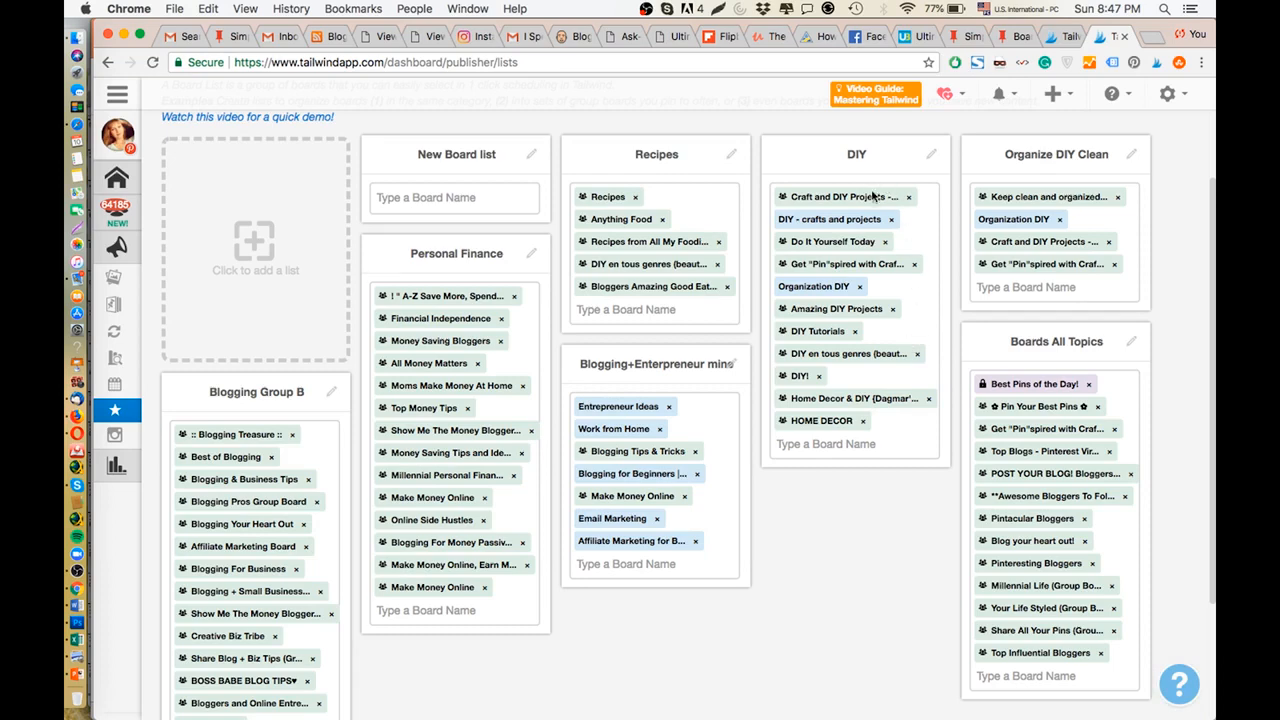
Move the "Craft and DIY Projects" board to the end of the DIY list by removing and re-adding it.
drag(780, 218, 897, 220)
click(908, 203)
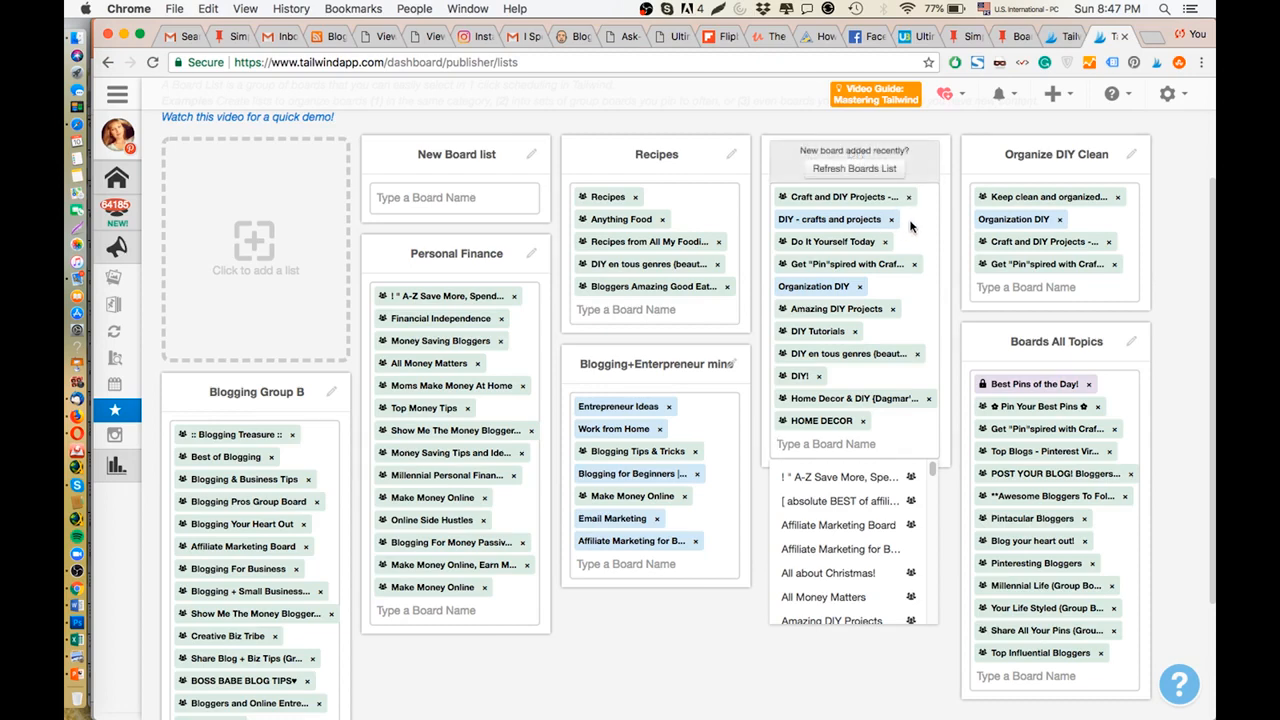
click(911, 197)
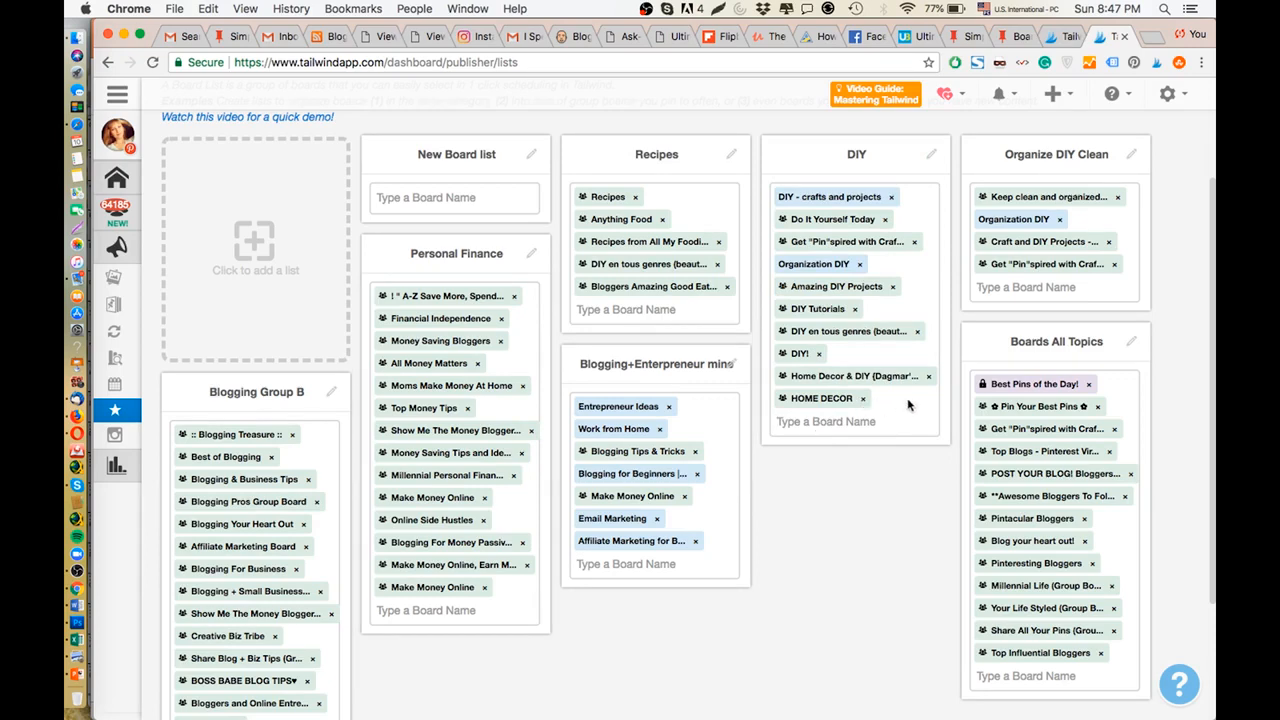
click(781, 392)
text(craft)
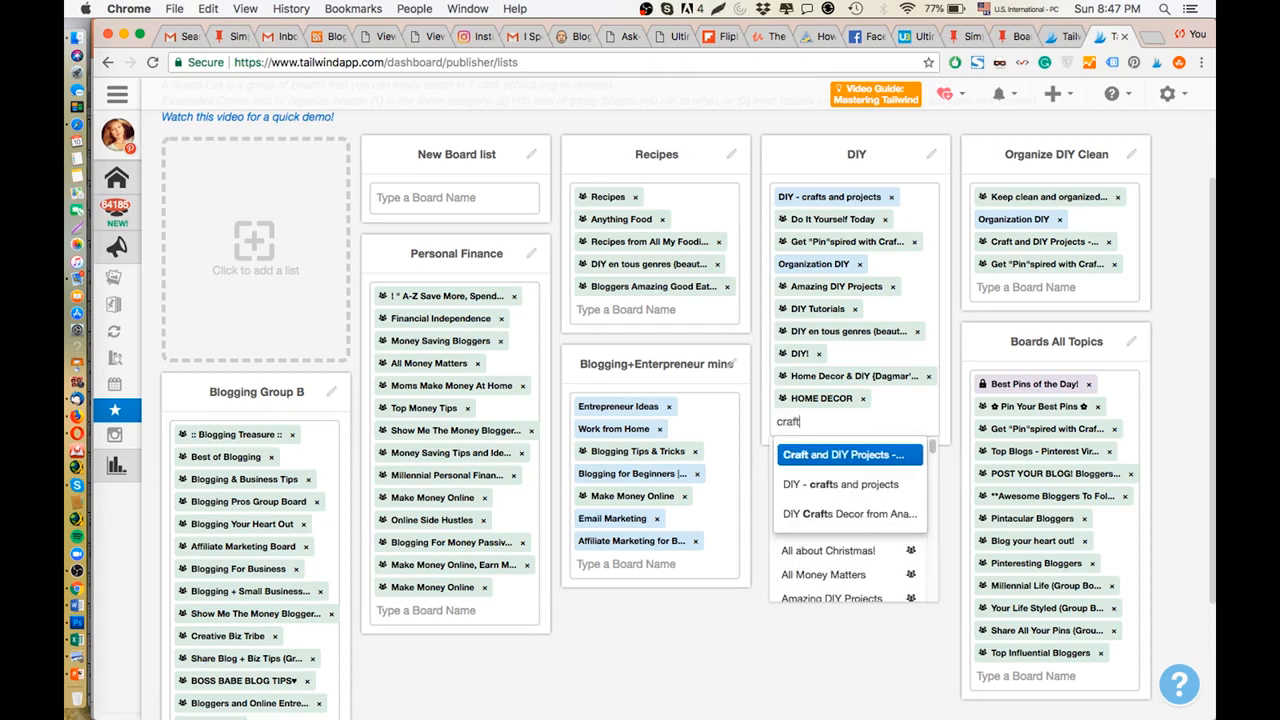
click(817, 455)
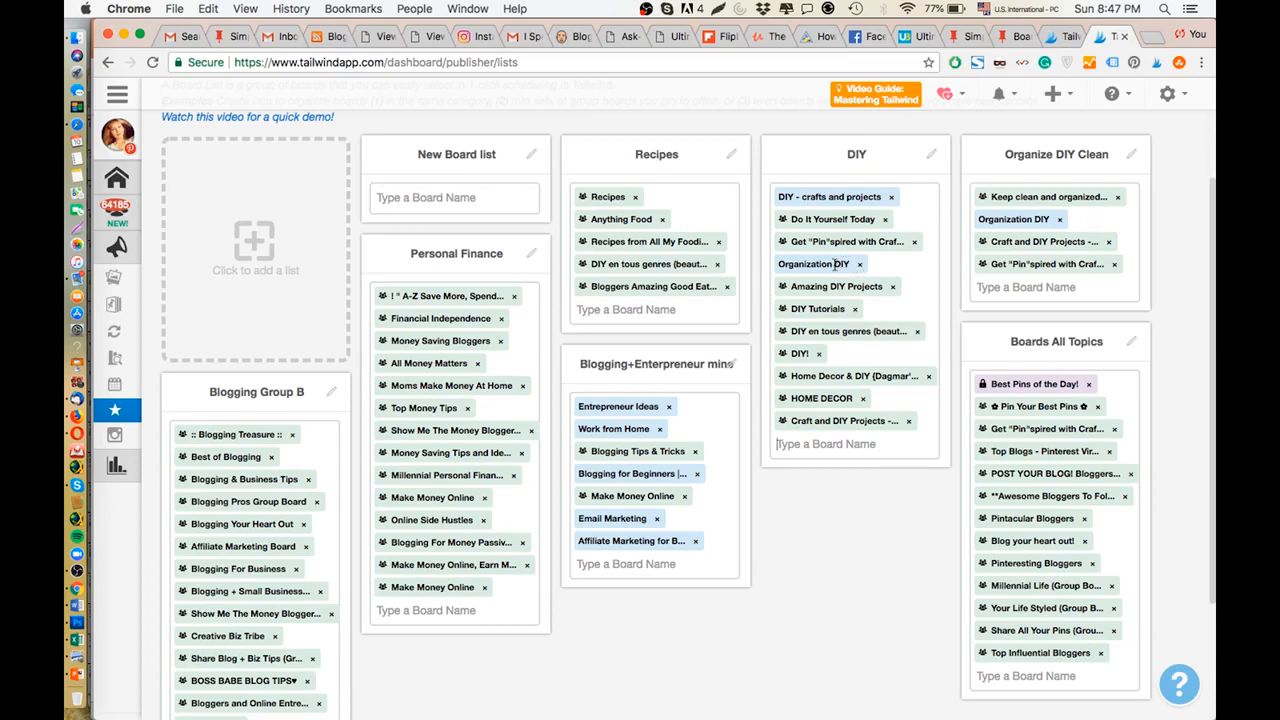
Remove "Do It Yourself Today" and "Get "Pin"spired with Craf..." from the DIY list and re-add both at its end.
drag(833, 265, 778, 277)
click(778, 277)
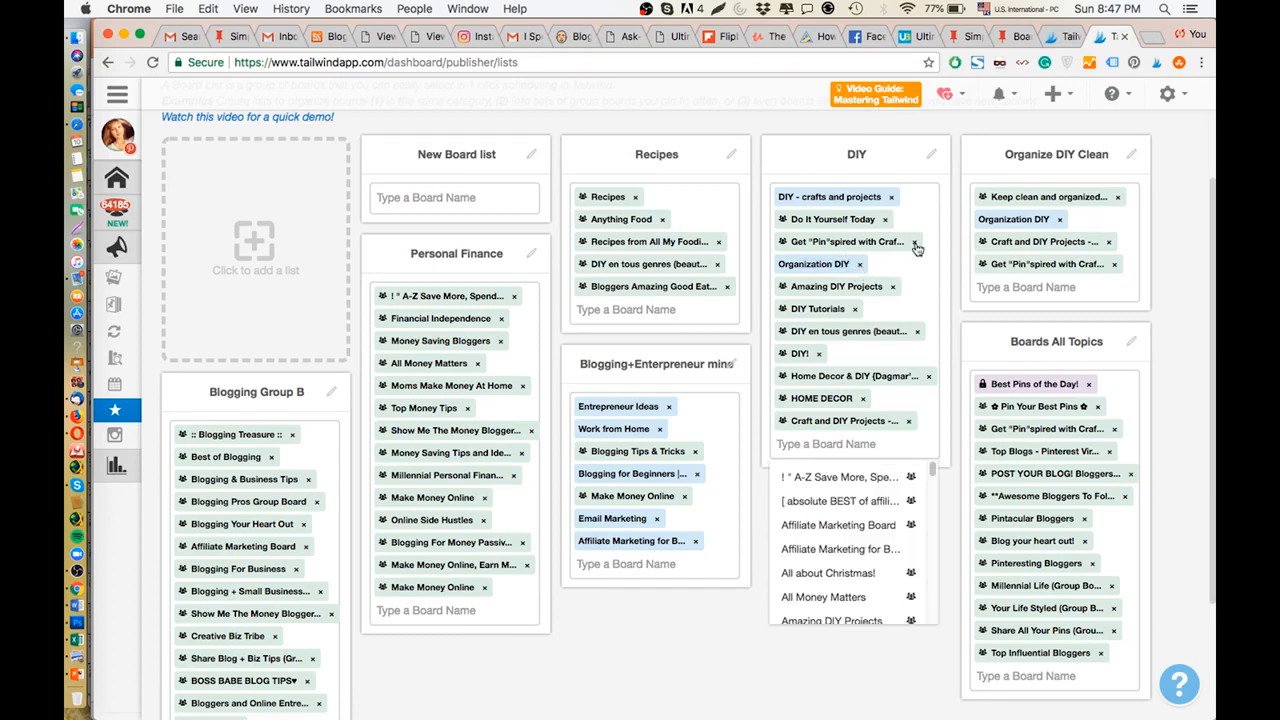
click(885, 219)
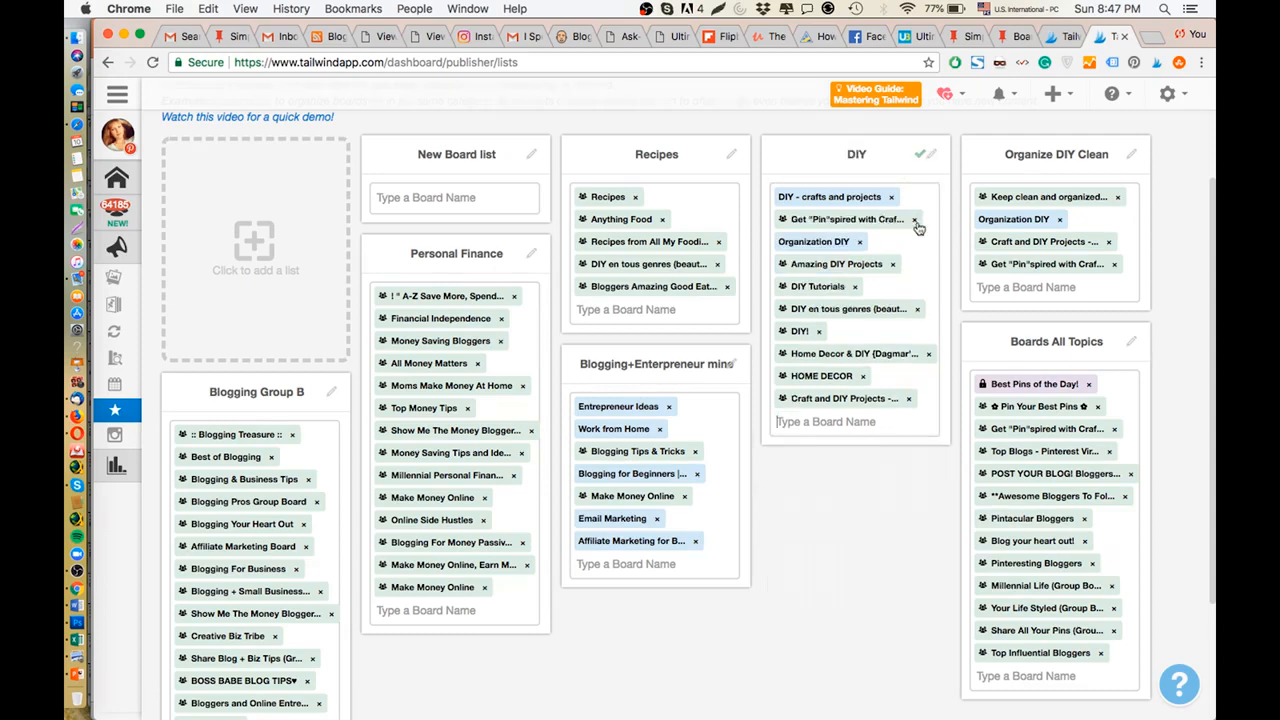
click(913, 221)
click(845, 400)
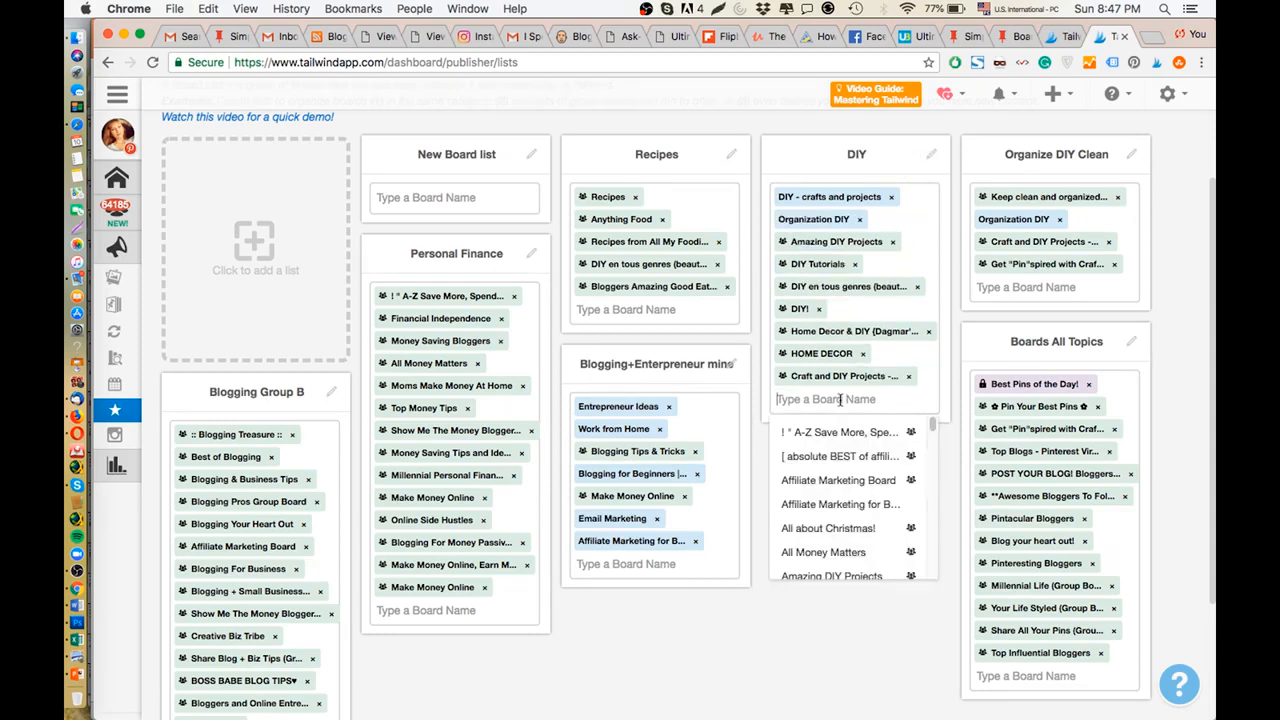
text(do it)
key(Return)
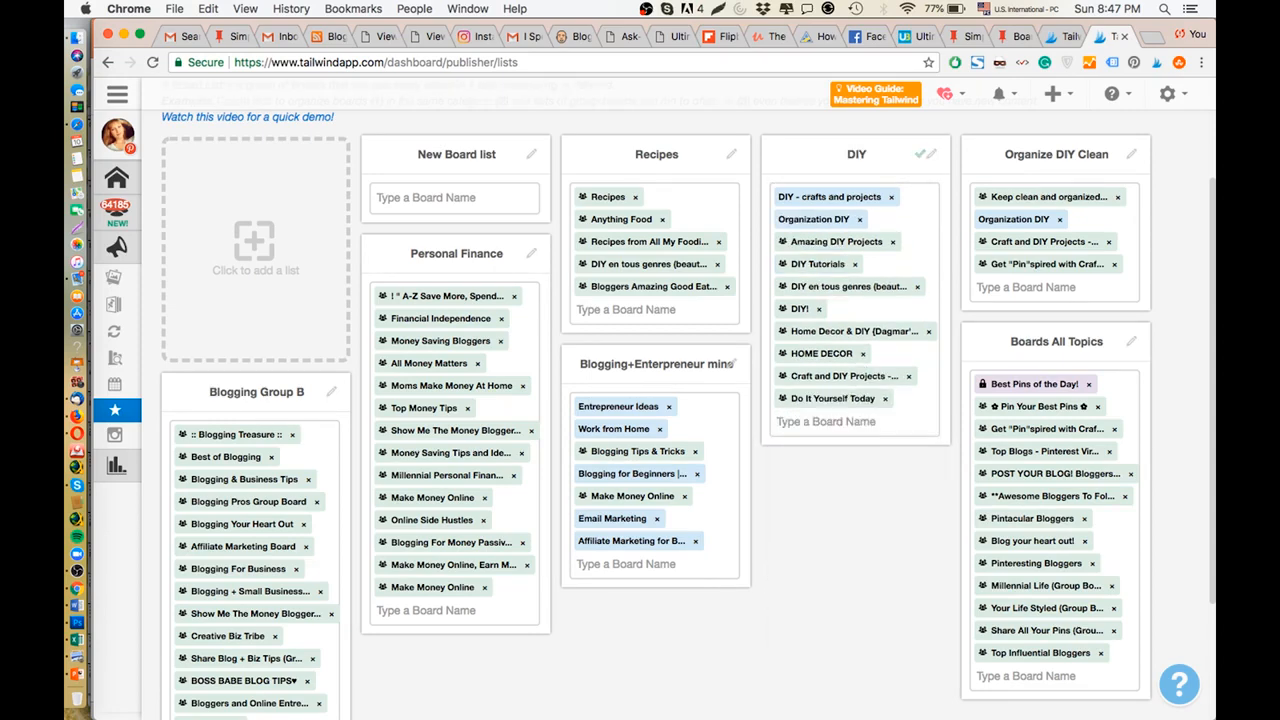
text(get)
key(Return)
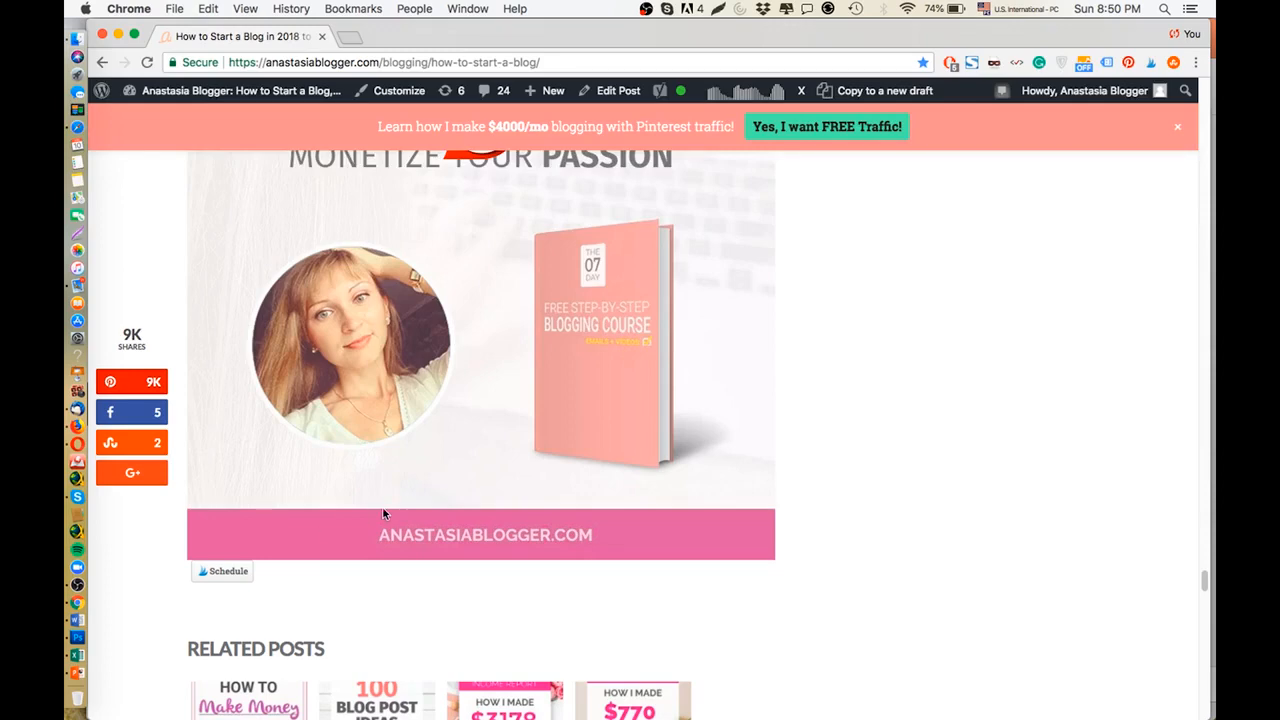
Open the blog post's "Starting a Money Making Blog" image for scheduling and assign it the Blogging+Enterpreneur board list.
scroll(382, 510, up, 5)
scroll(382, 510, down, 4)
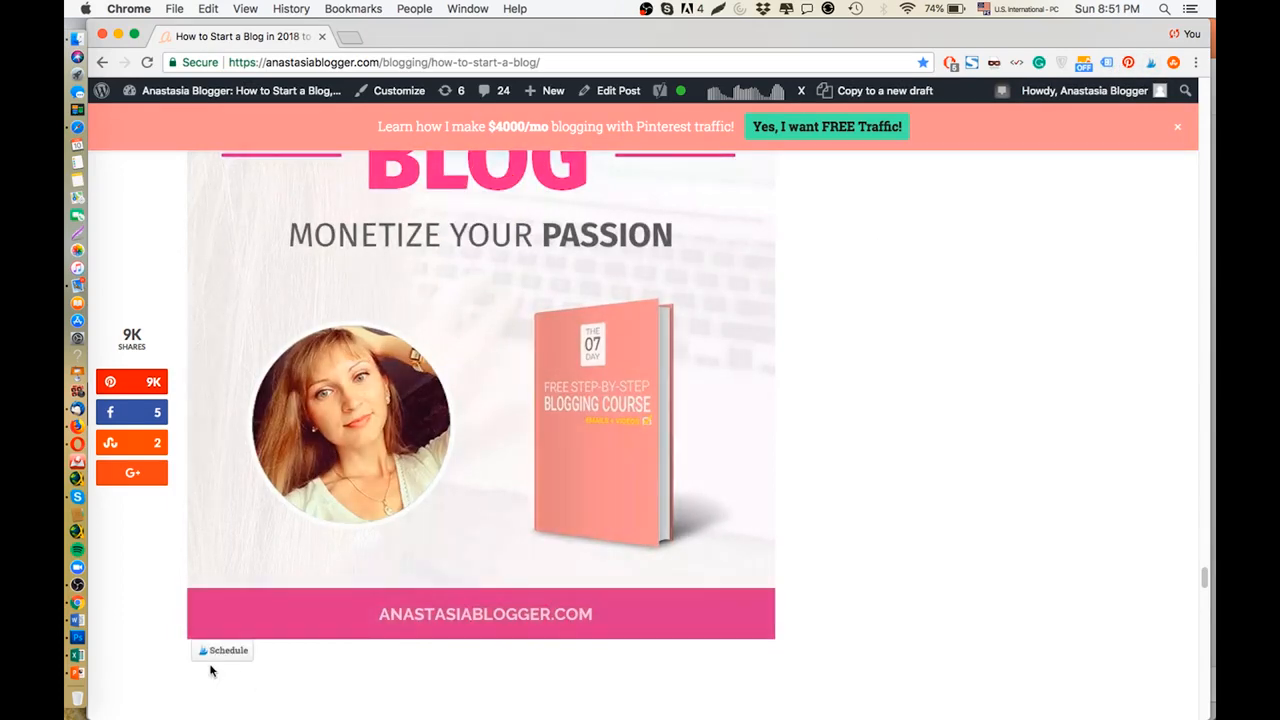
click(218, 652)
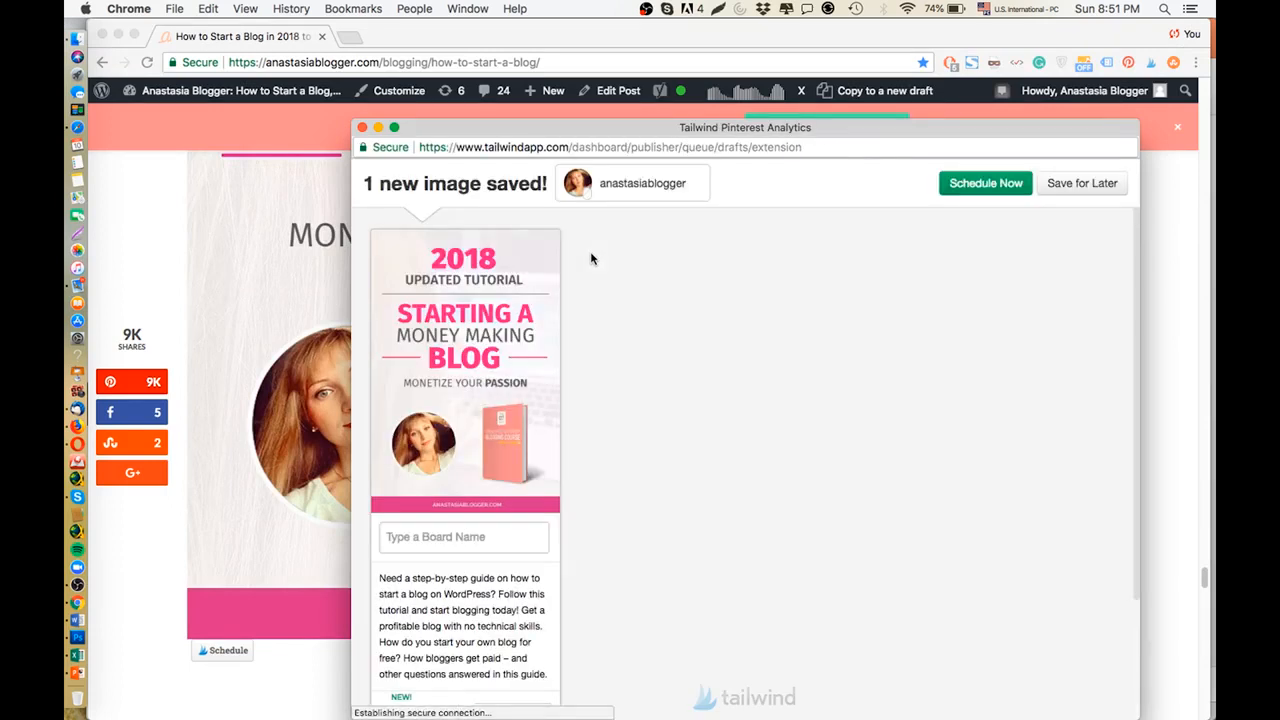
click(482, 530)
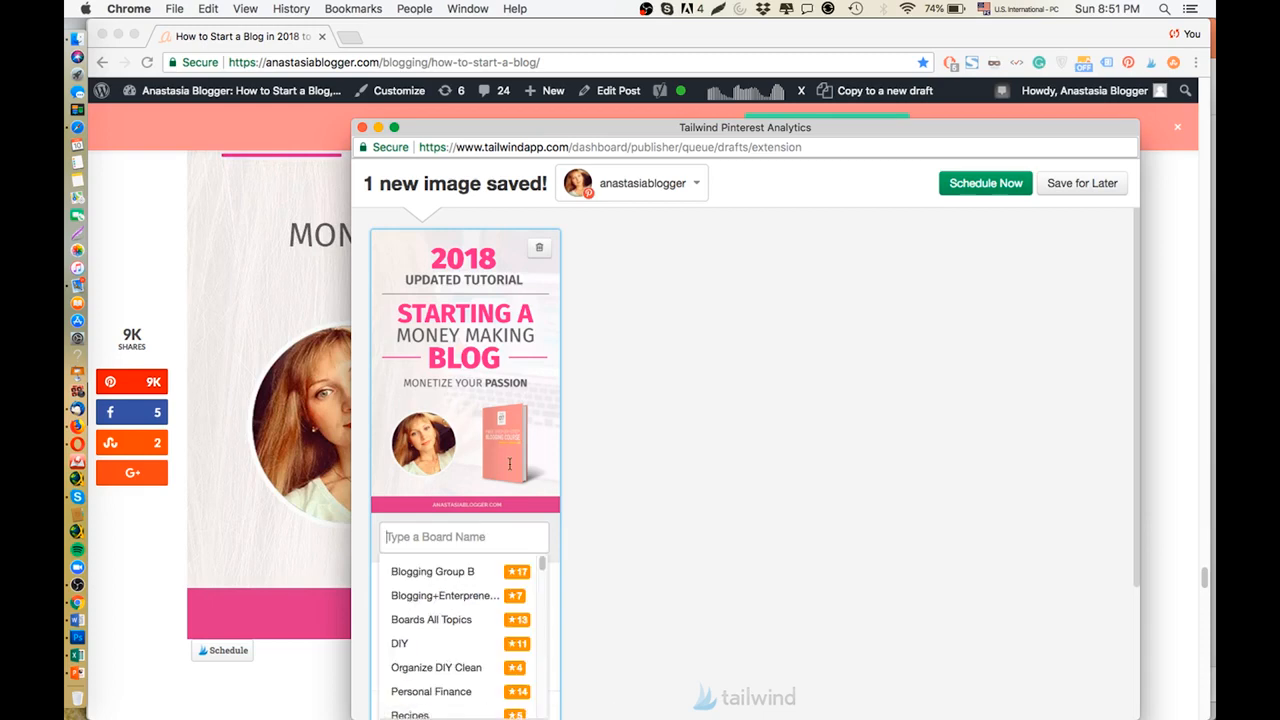
scroll(505, 470, down, 1)
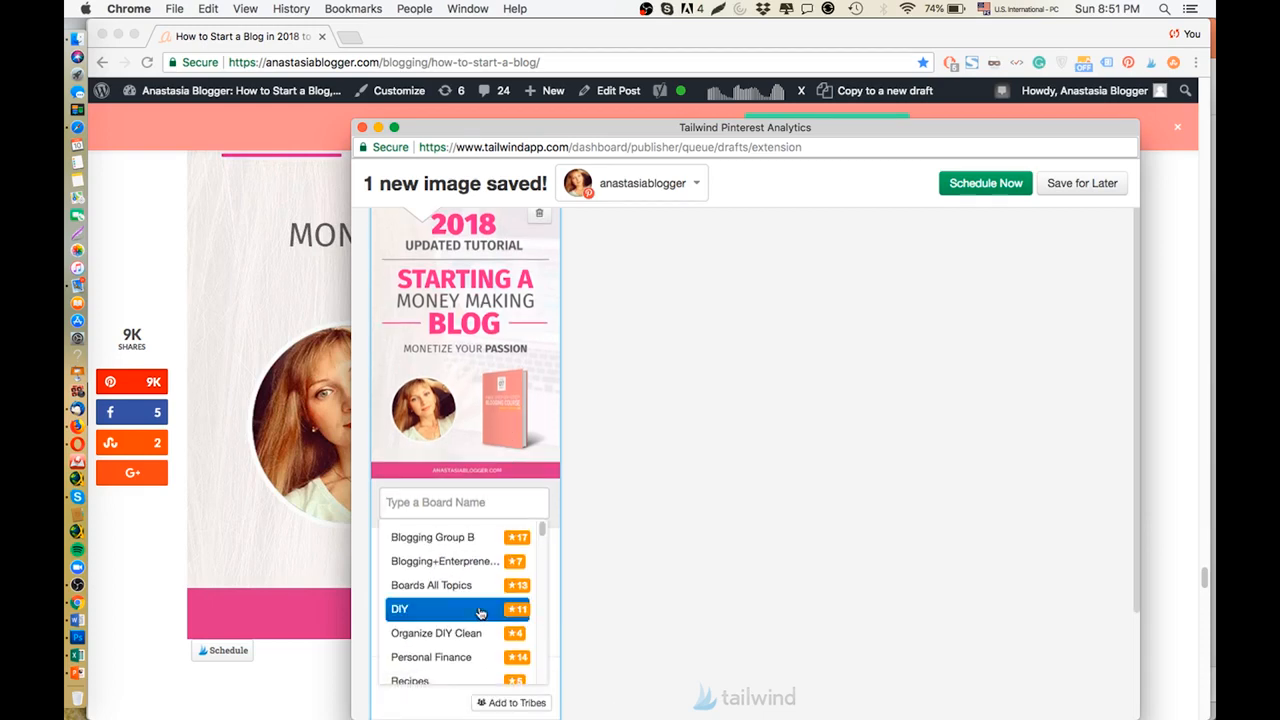
click(483, 563)
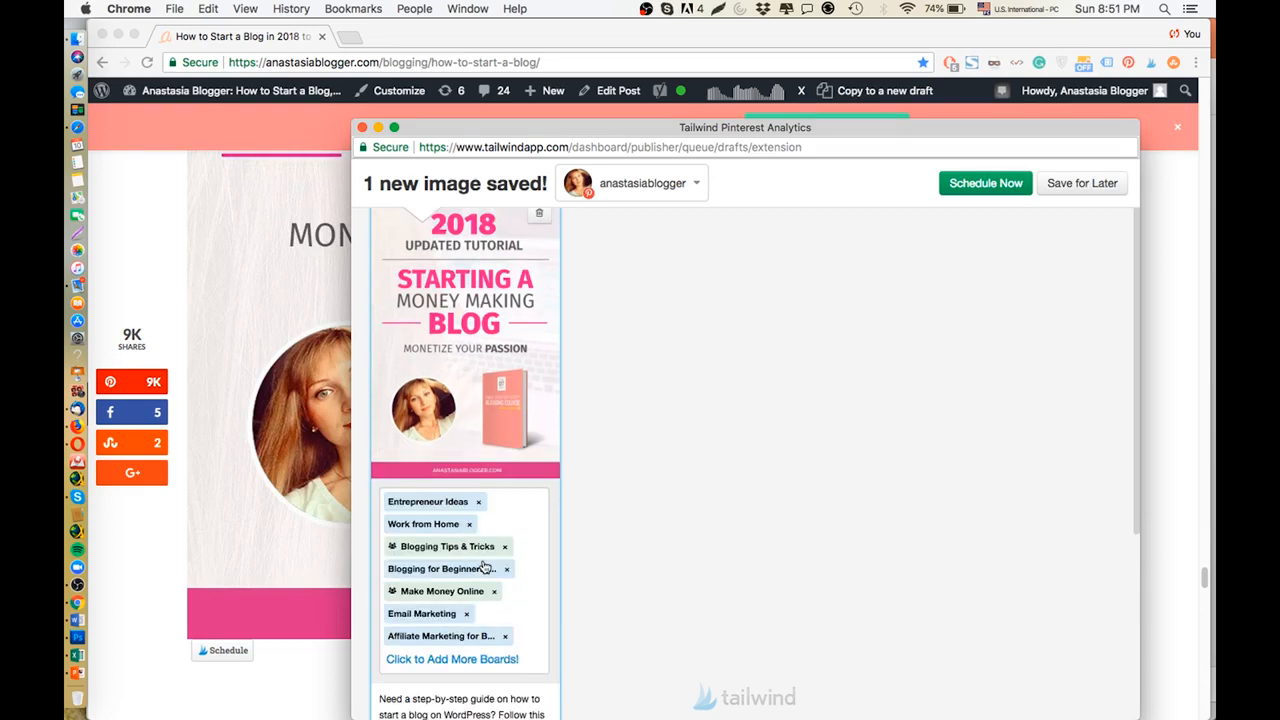
Use an interval for the pin and set the minimum time between each pin to 1d.
scroll(486, 563, down, 5)
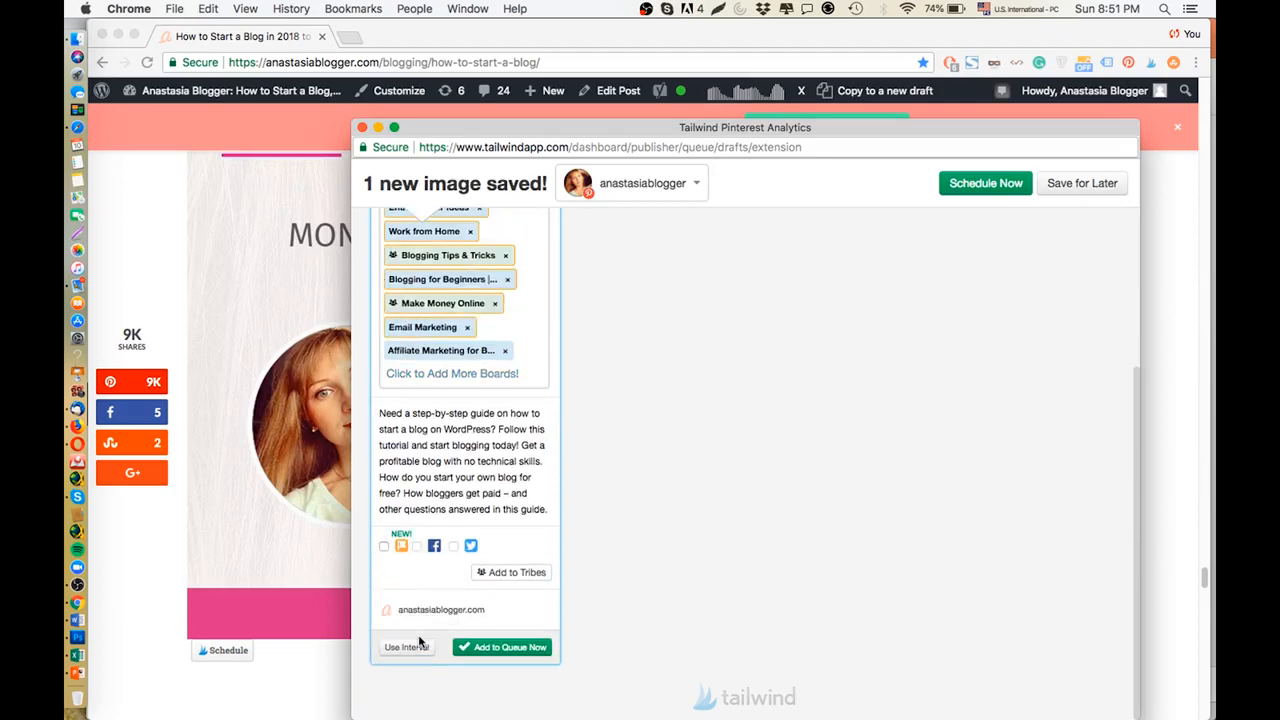
click(407, 649)
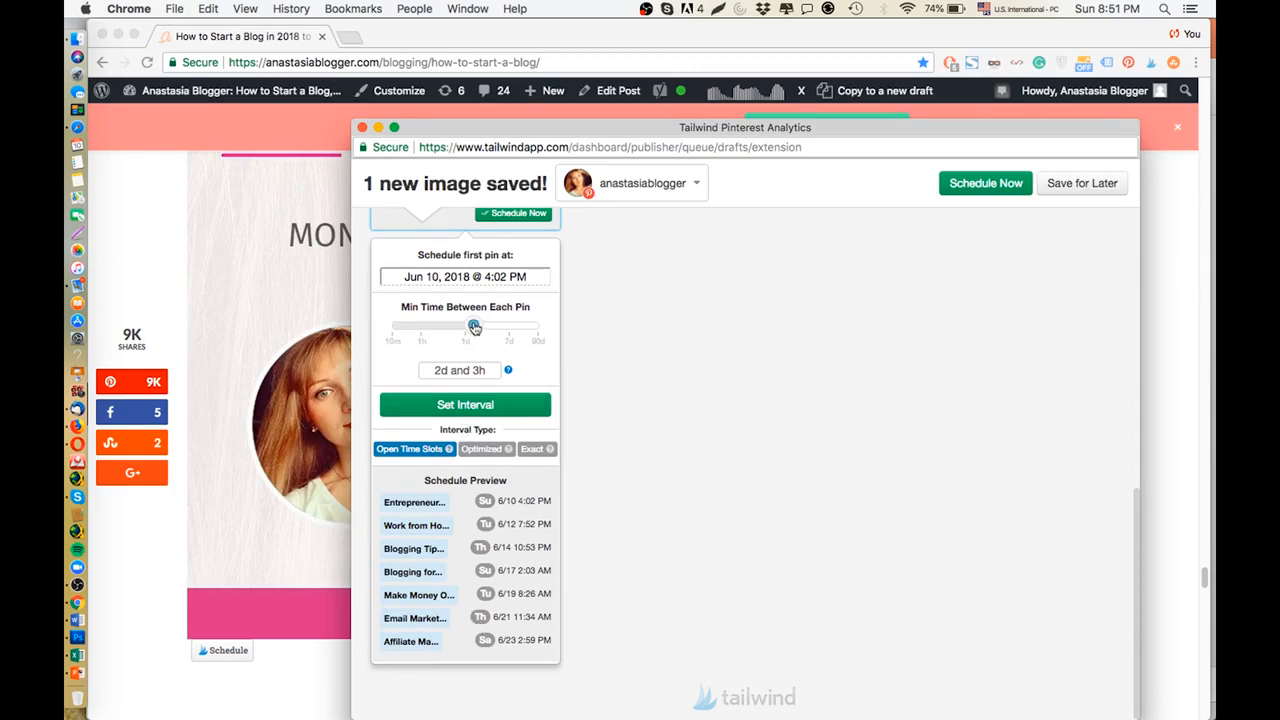
mouse_move(474, 326)
mouse_down()
mouse_move(423, 334)
mouse_move(511, 329)
mouse_move(415, 336)
mouse_move(464, 349)
mouse_up()
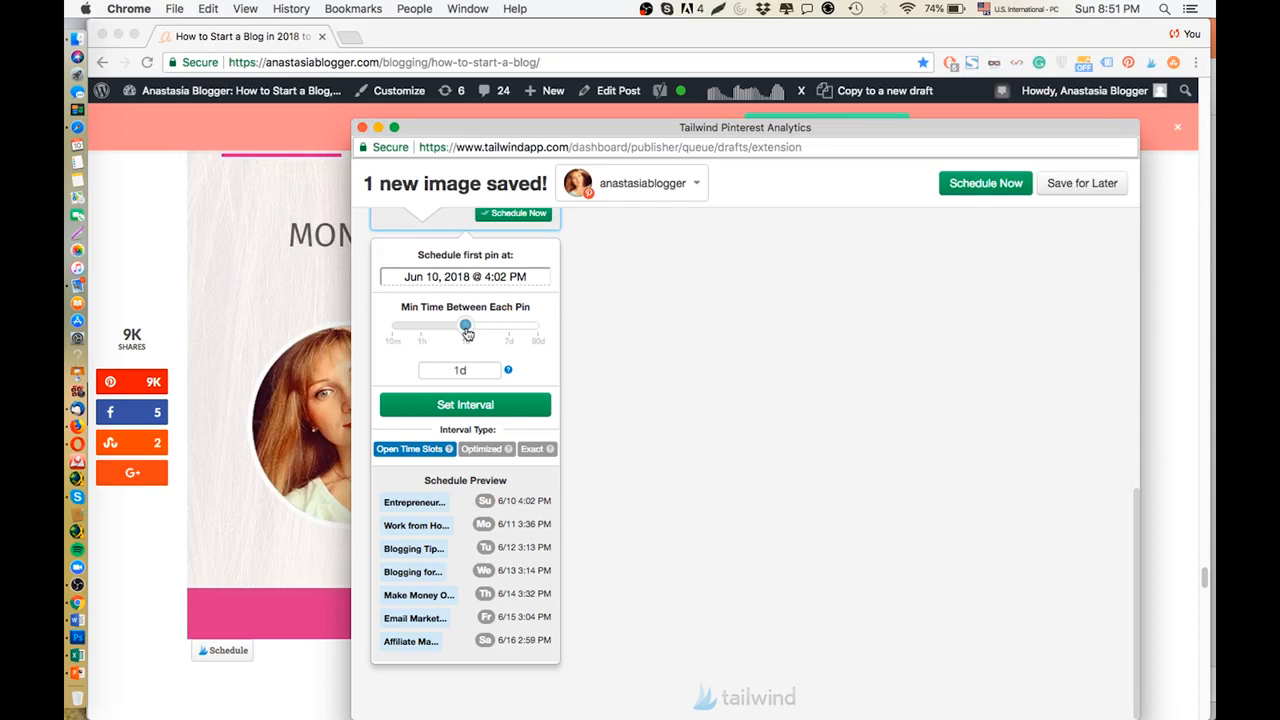
click(466, 333)
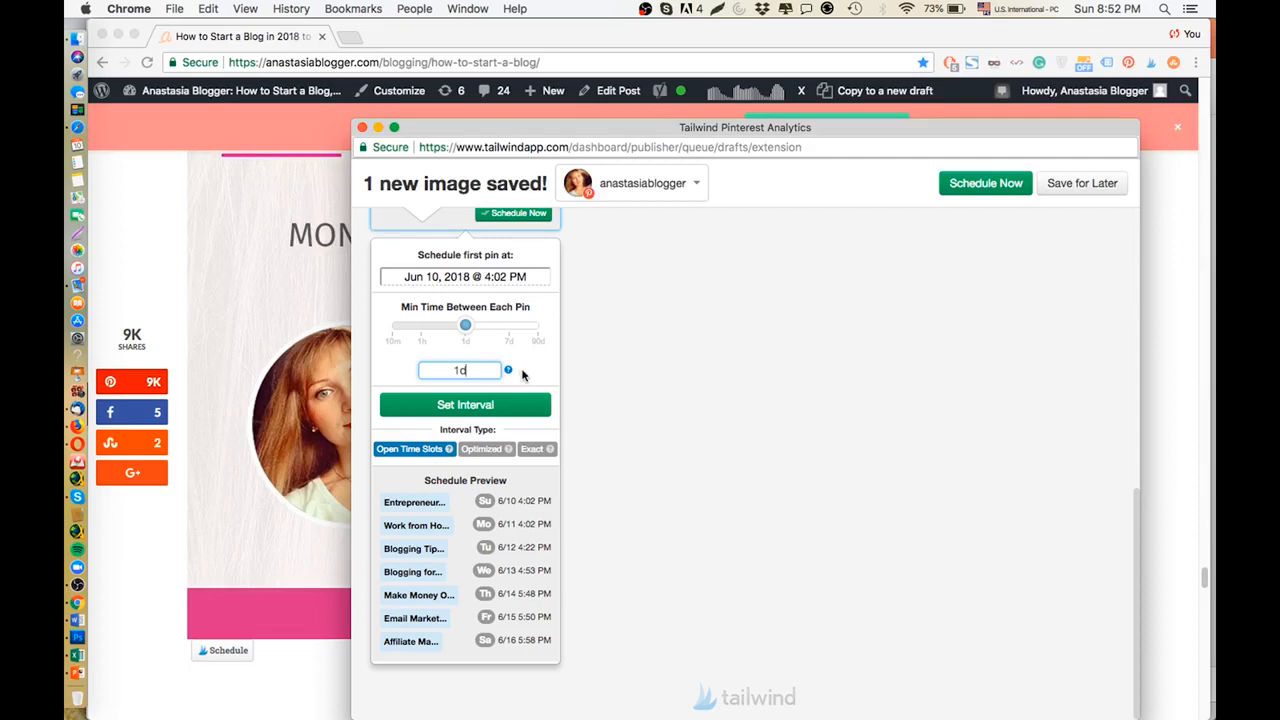
mouse_move(465, 325)
mouse_down()
mouse_move(503, 328)
mouse_move(467, 326)
mouse_up()
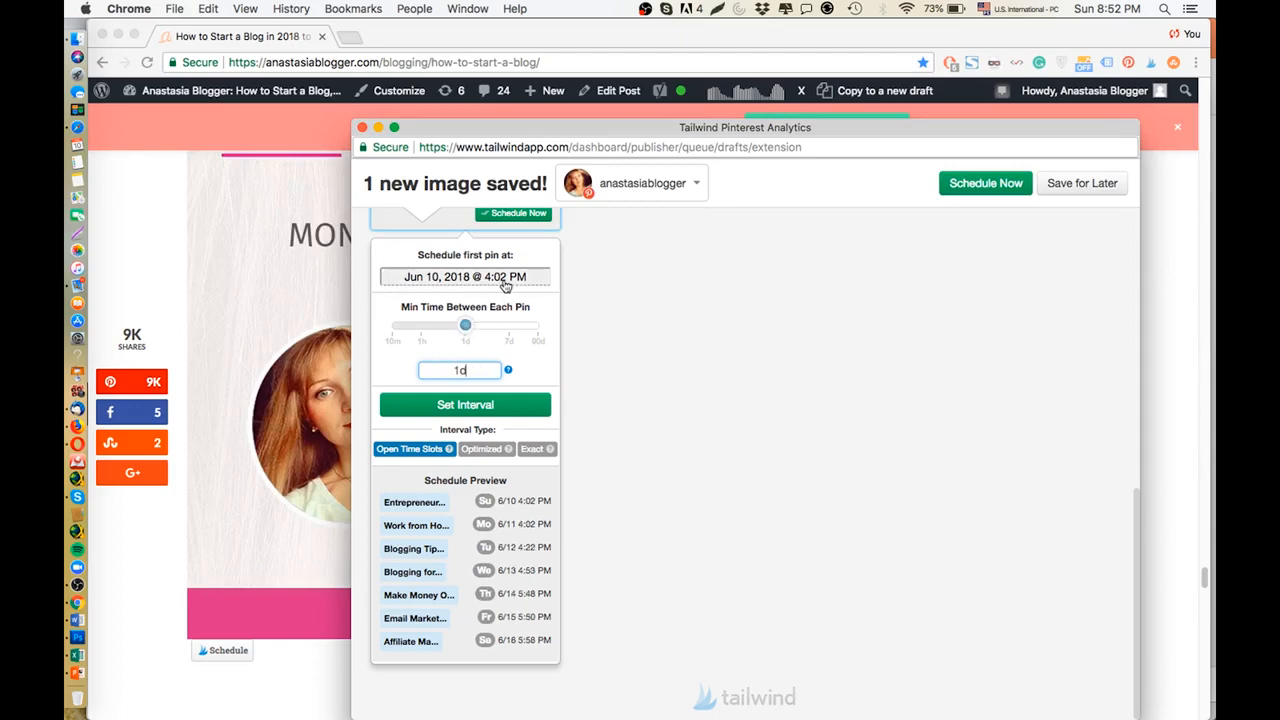
Set the first pin's schedule to Jun 10, 2018 at 9:30 PM.
click(483, 280)
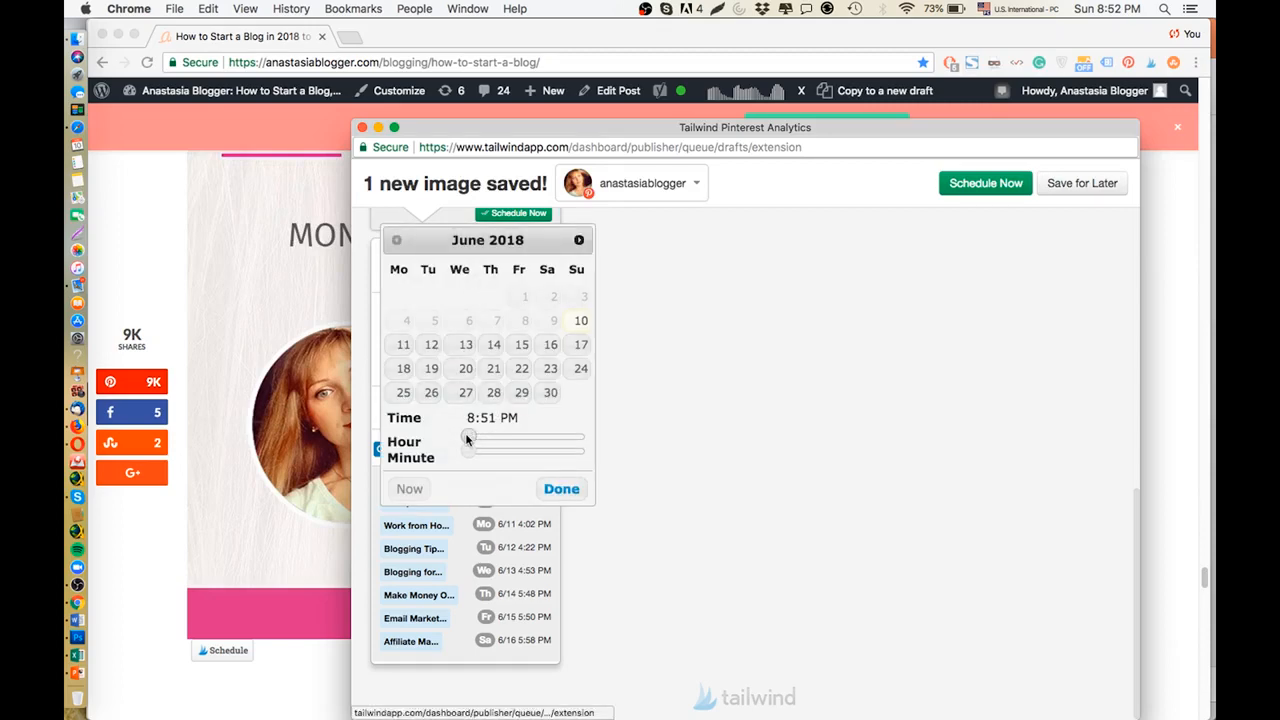
drag(470, 439, 492, 438)
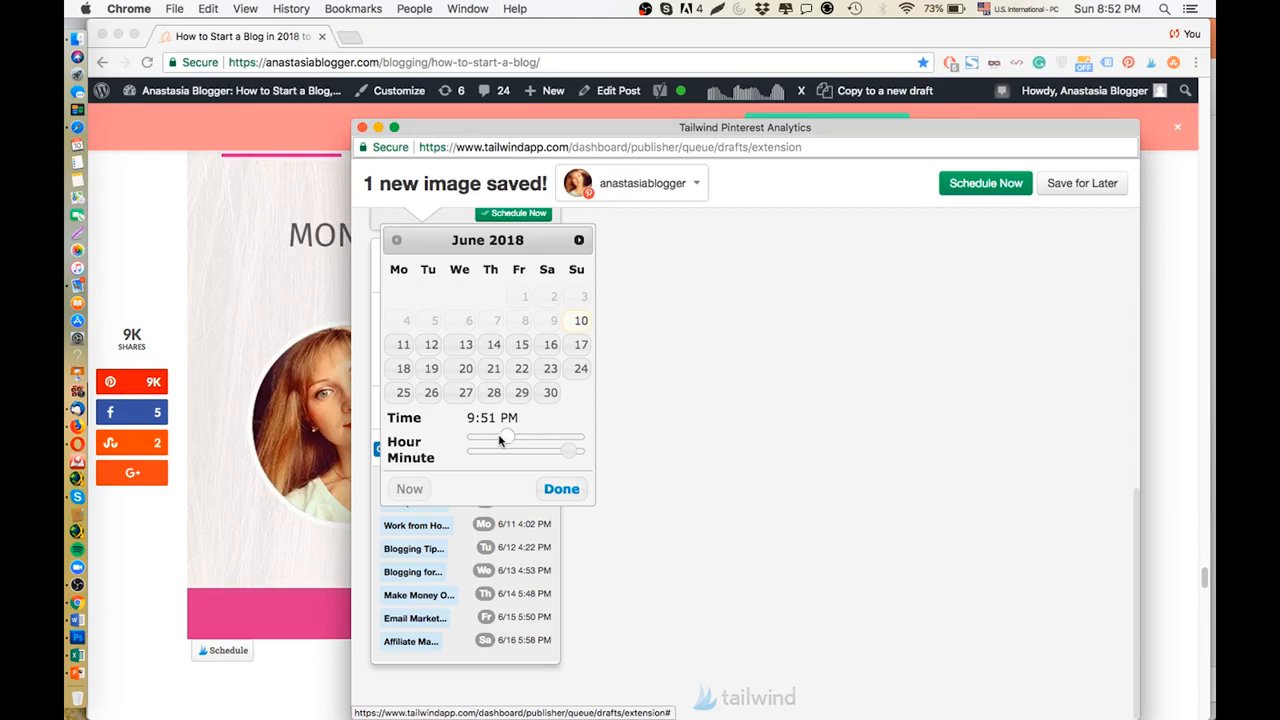
mouse_move(506, 438)
mouse_down()
mouse_move(477, 440)
mouse_move(488, 440)
mouse_up()
drag(568, 451, 531, 460)
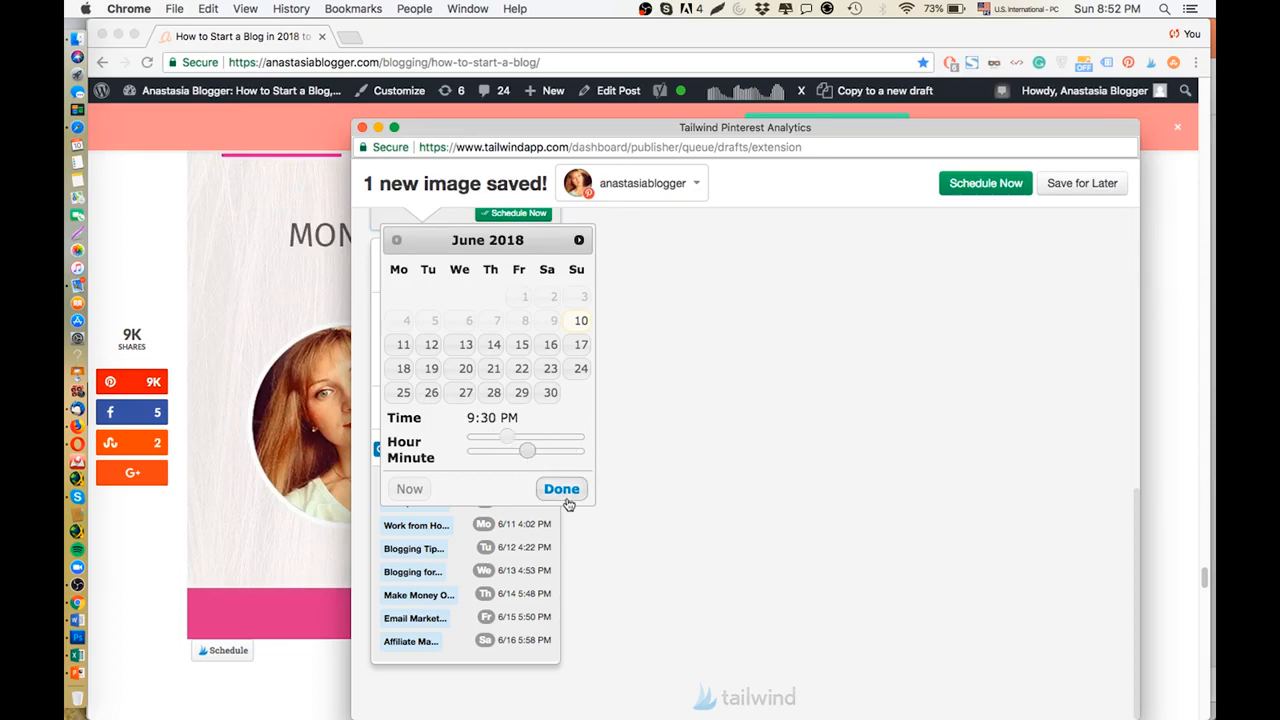
click(561, 489)
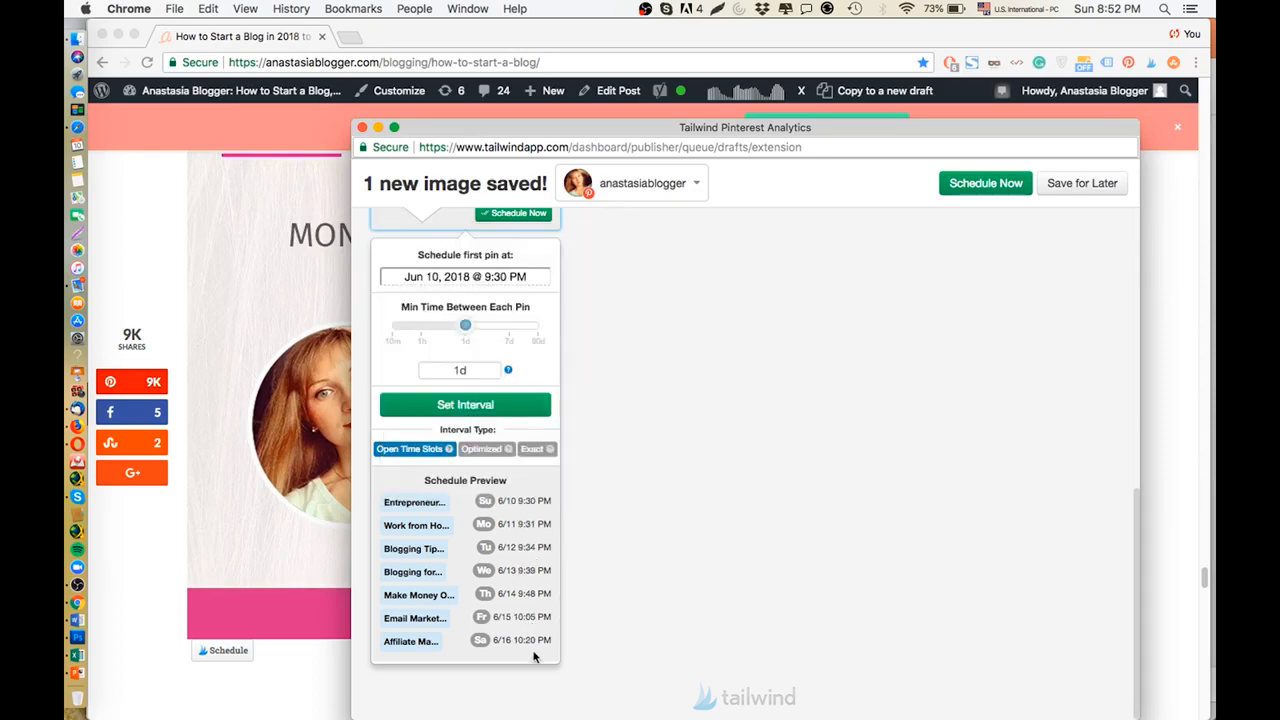
Check the schedule preview, apply the interval and schedule the pin to all chosen boards.
drag(515, 495, 557, 650)
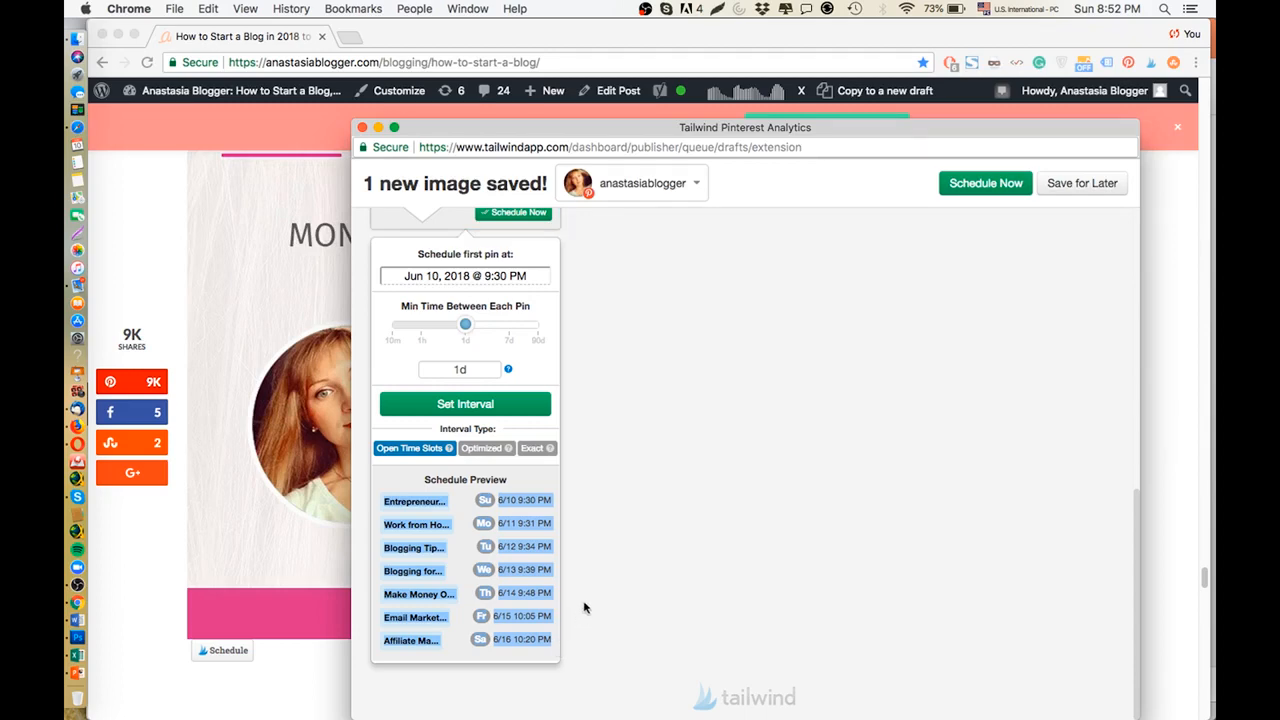
click(612, 567)
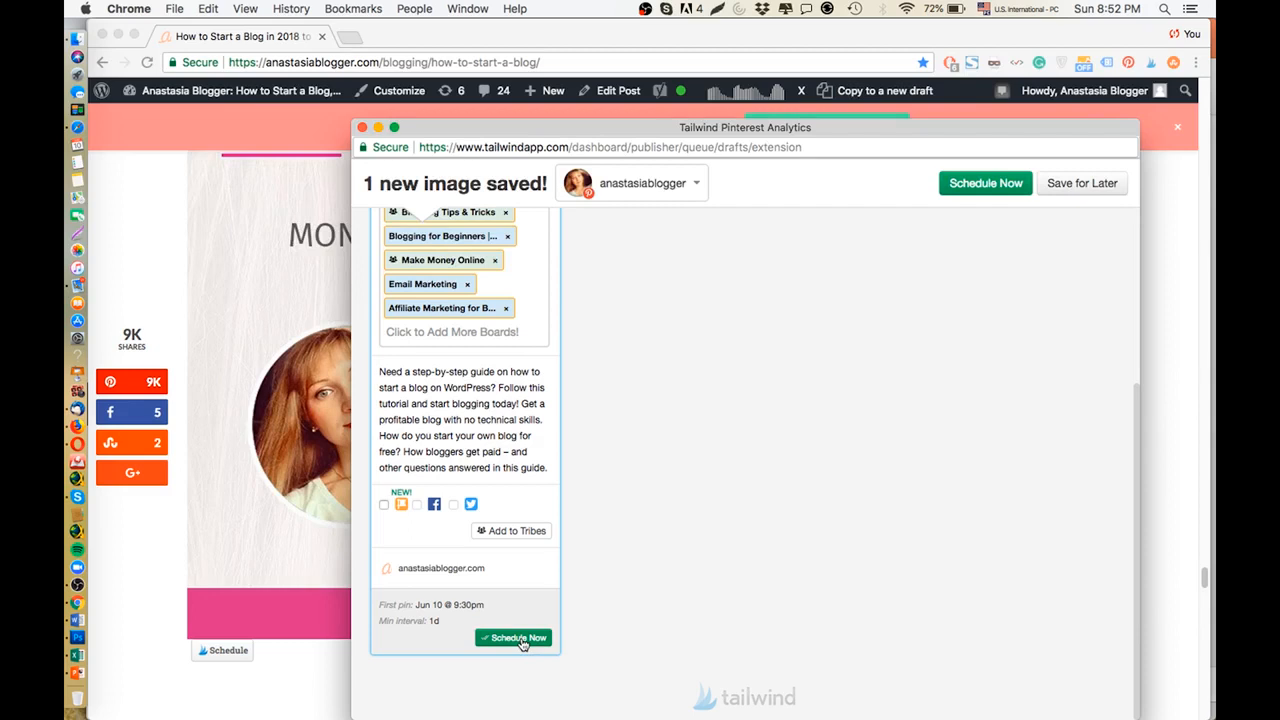
click(520, 640)
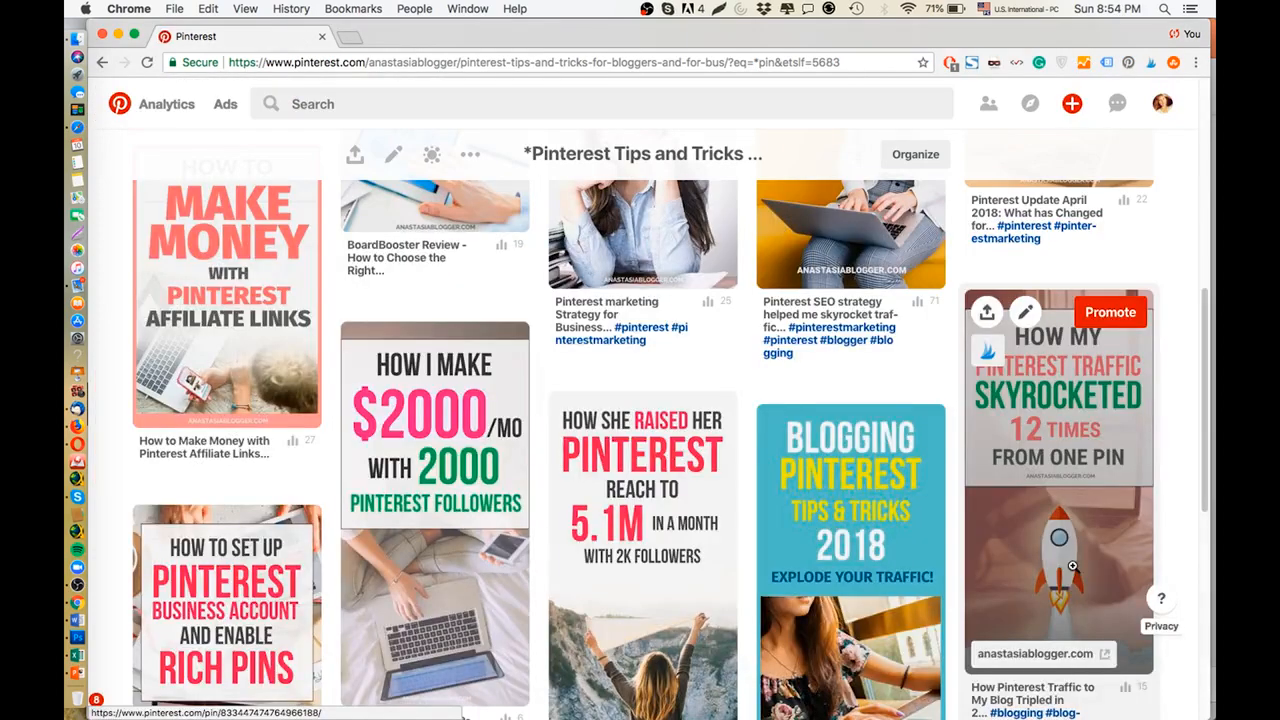
Look through the pins on the Pinterest Tips and Tricks board and highlight the board's title.
scroll(1072, 566, down, 5)
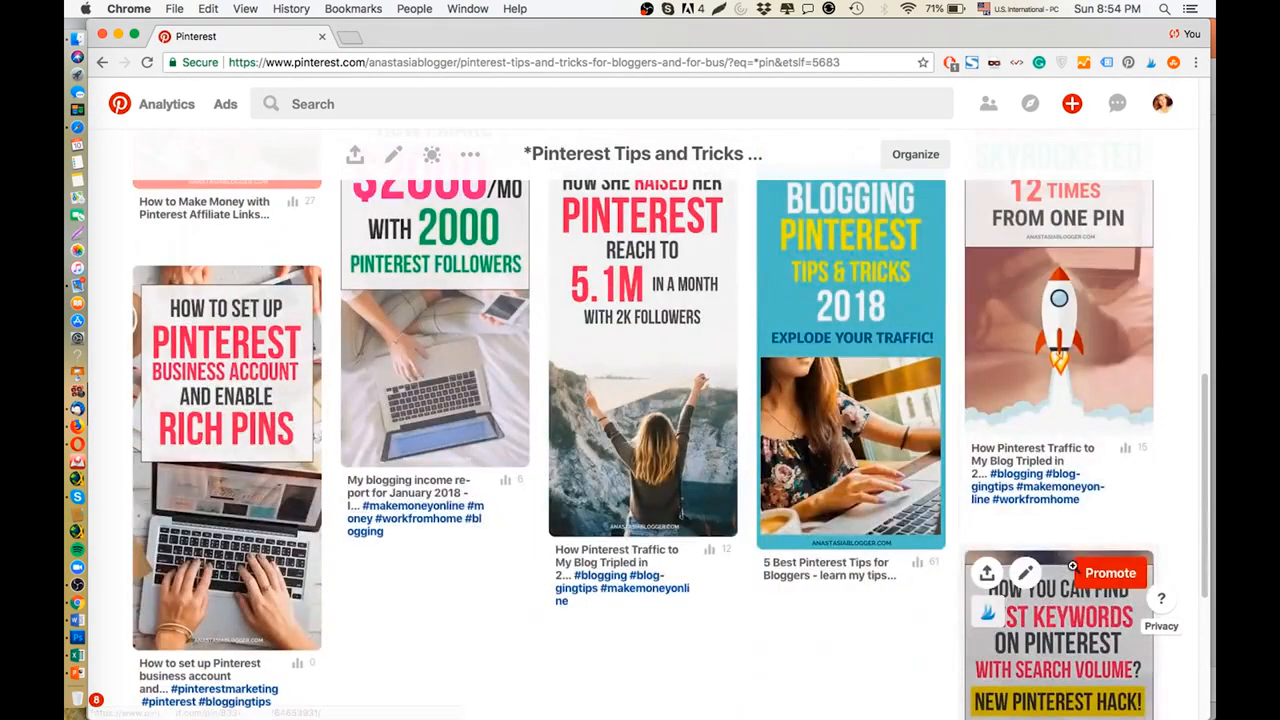
scroll(1072, 566, up, 8)
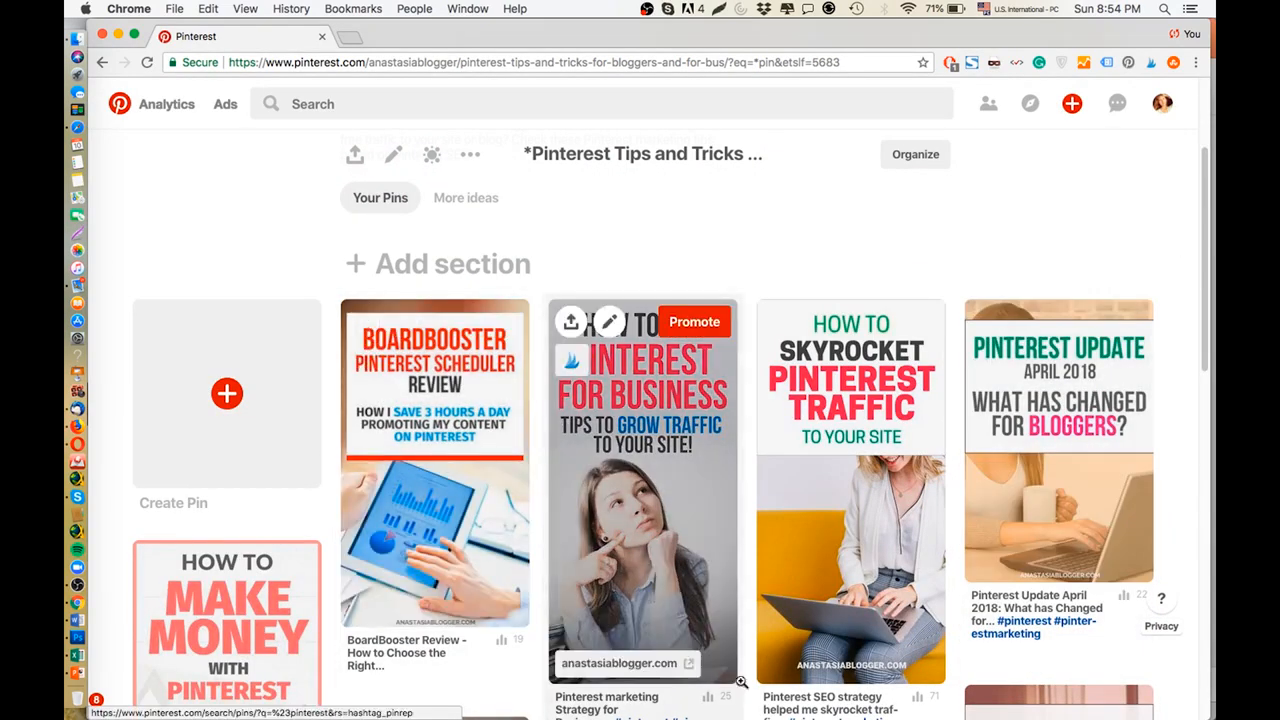
scroll(763, 668, down, 1)
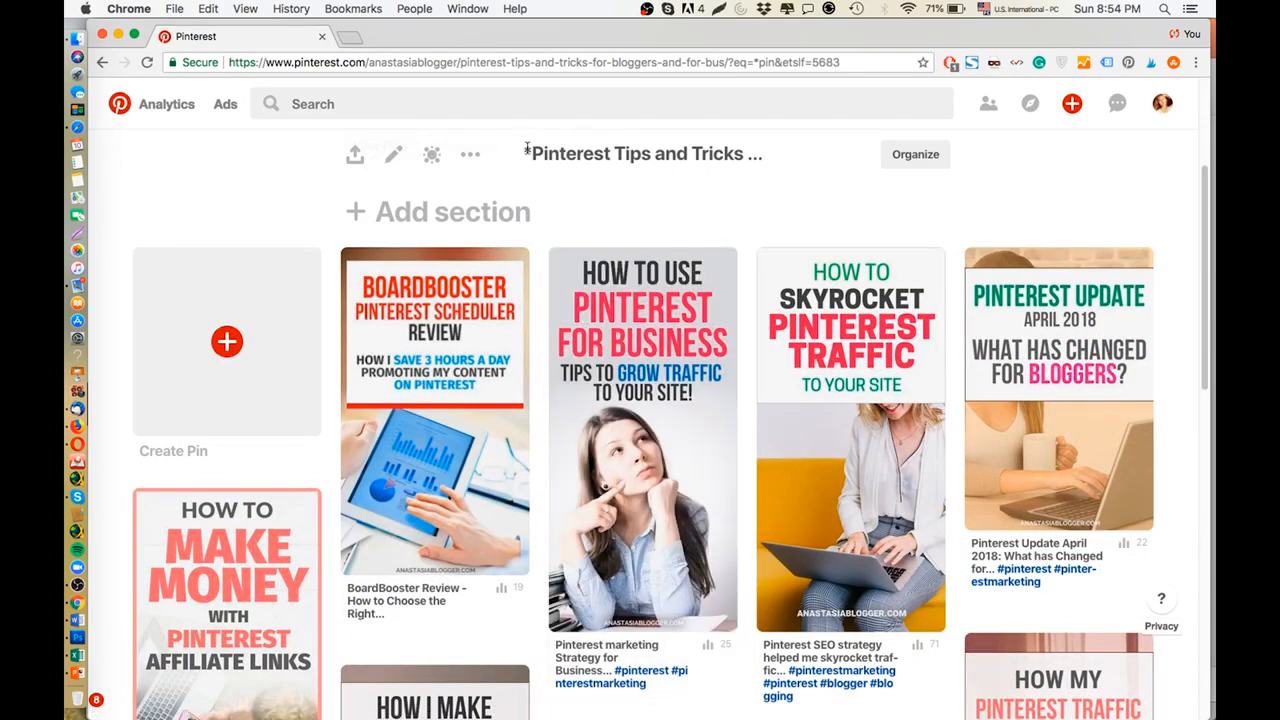
drag(535, 153, 700, 162)
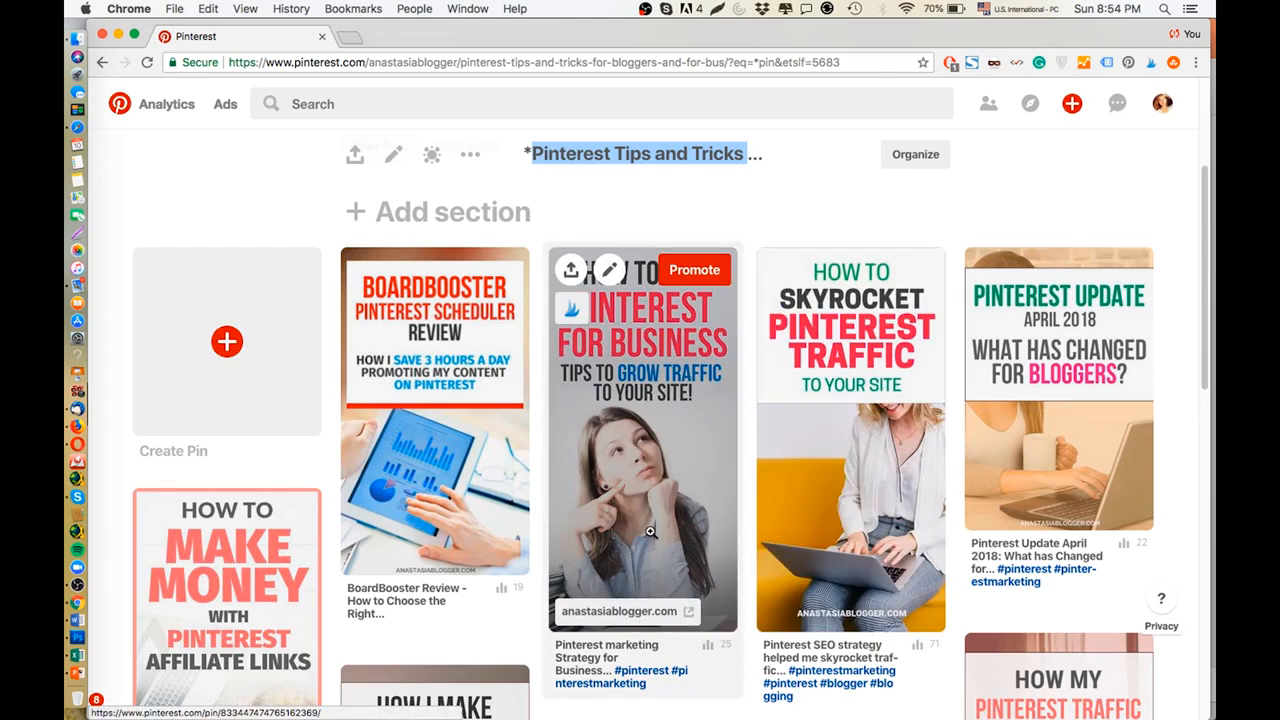
Look through the board and save its "How to Use Pinterest for Business" pin to Tailwind as a draft.
scroll(645, 420, down, 1)
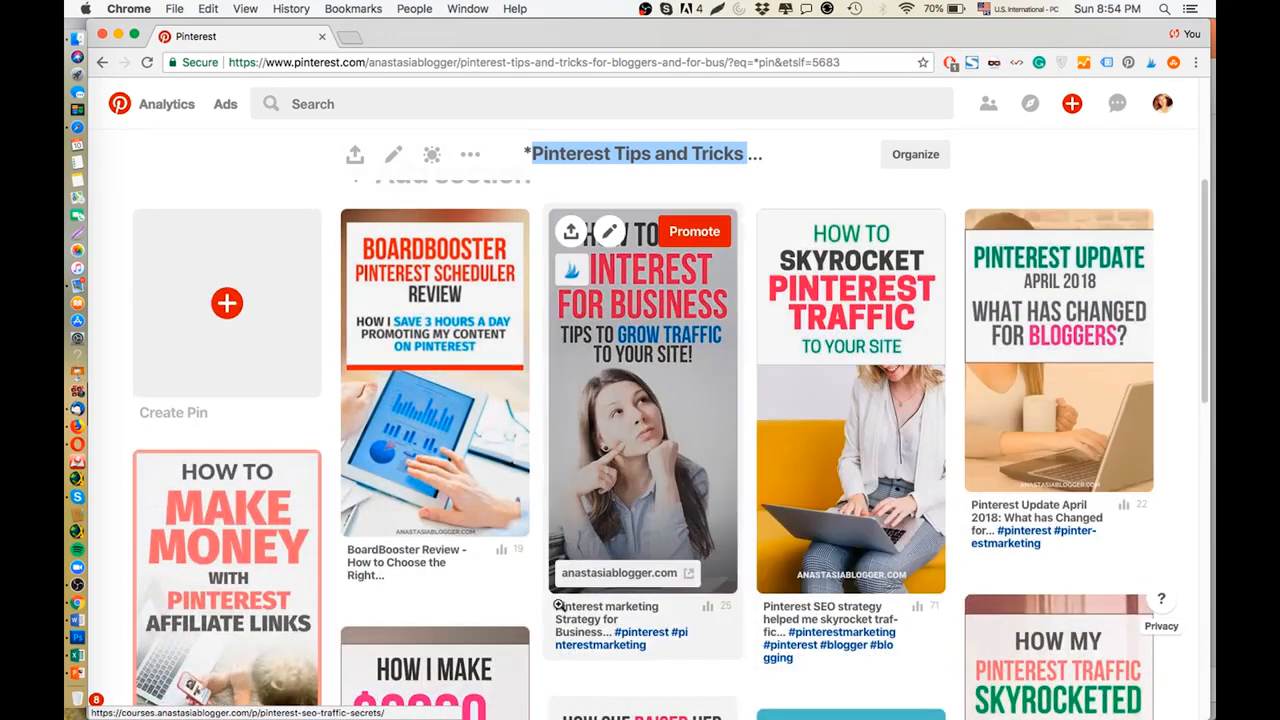
scroll(428, 459, down, 4)
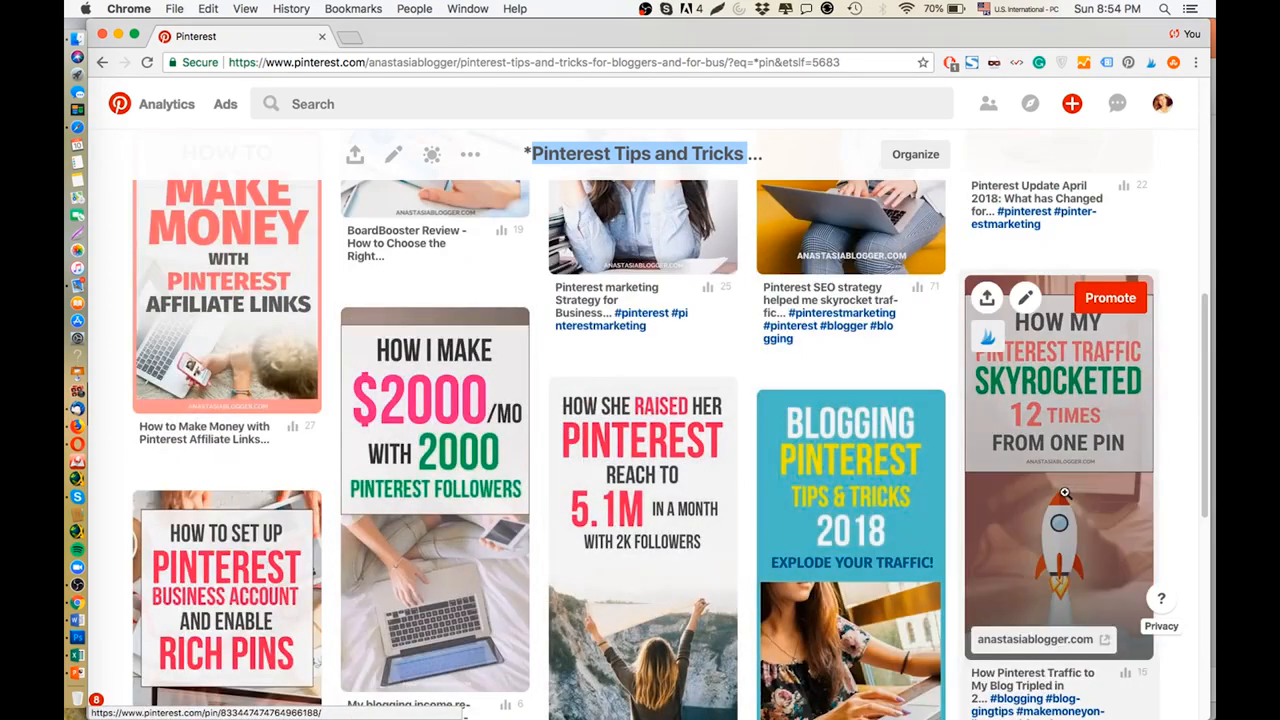
scroll(950, 568, down, 4)
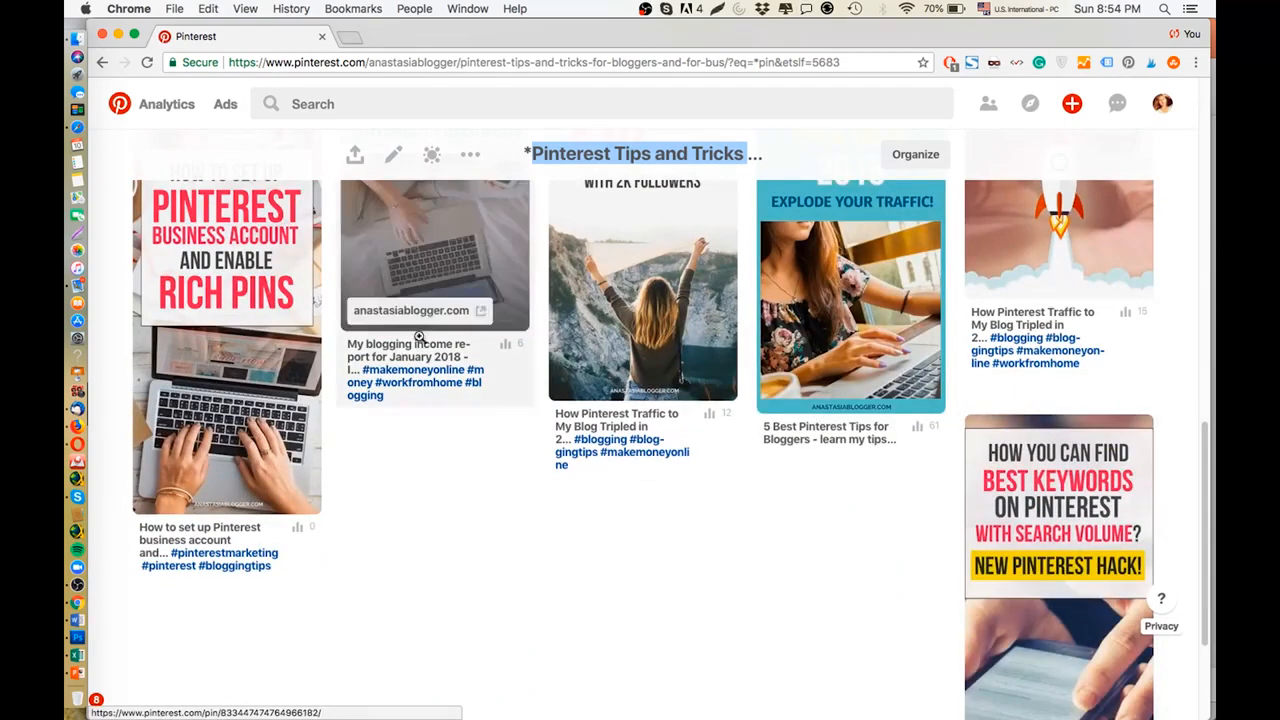
scroll(480, 450, up, 8)
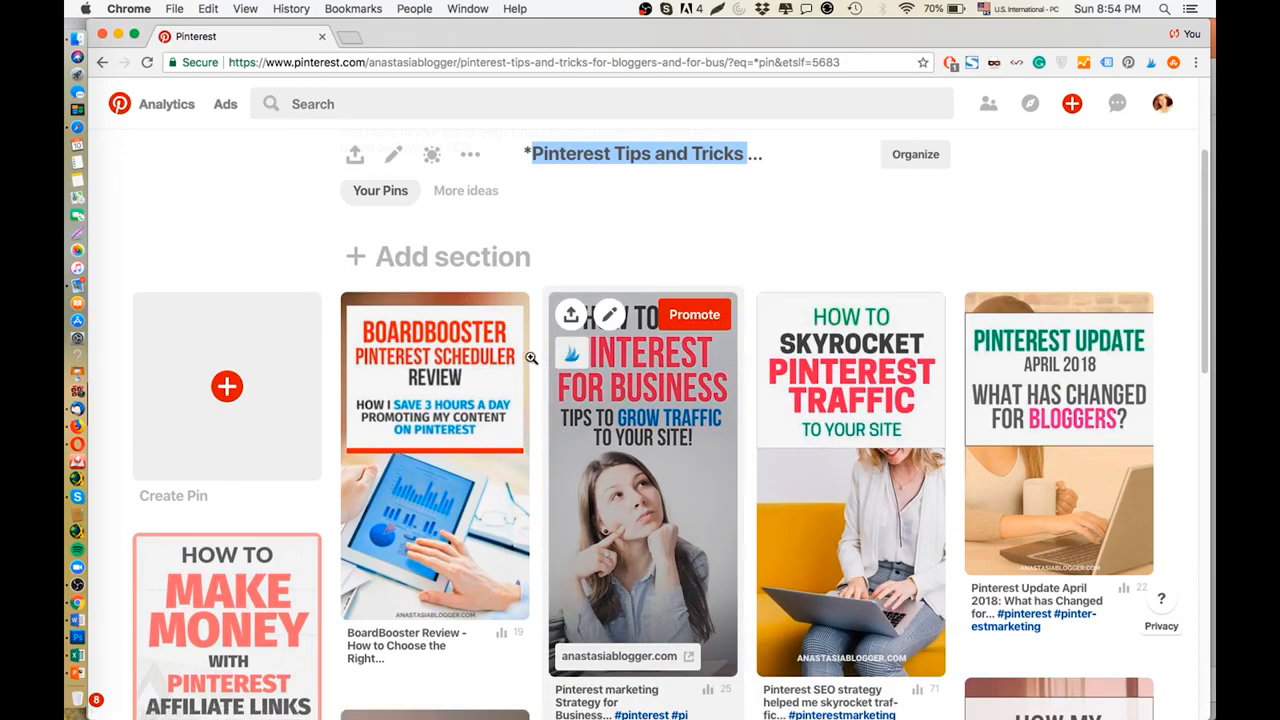
click(573, 355)
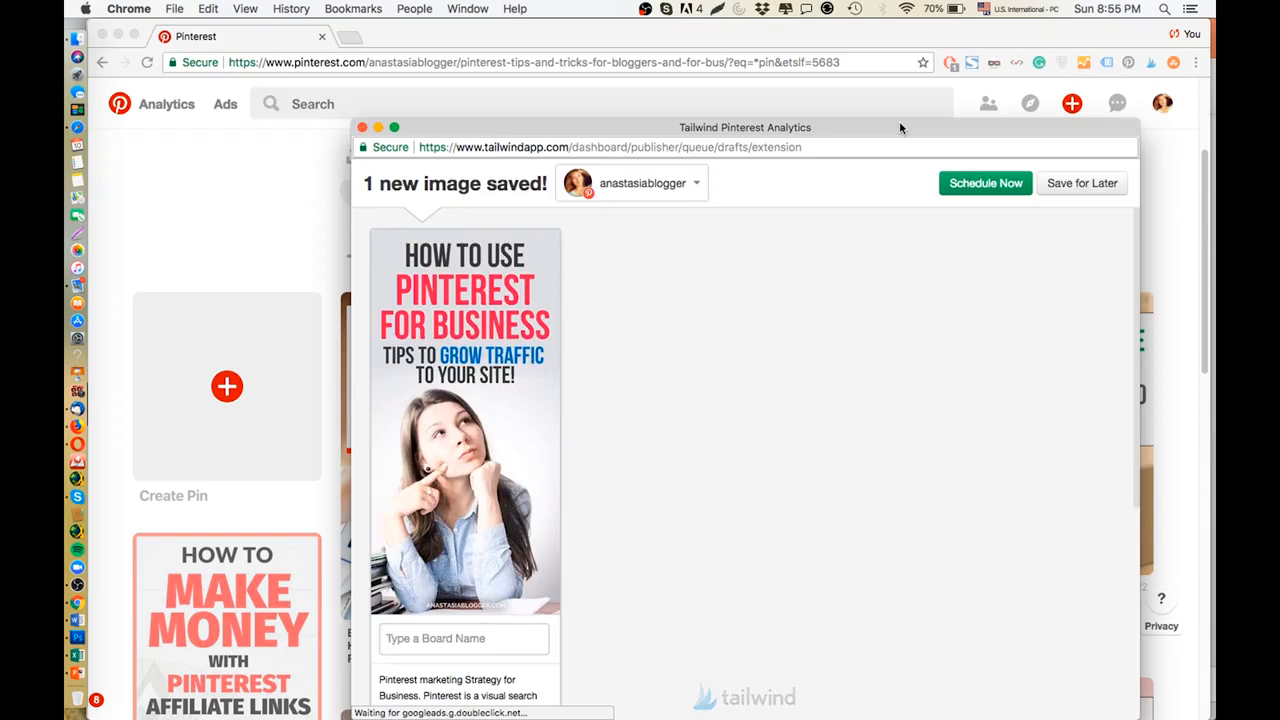
drag(899, 121, 1214, 63)
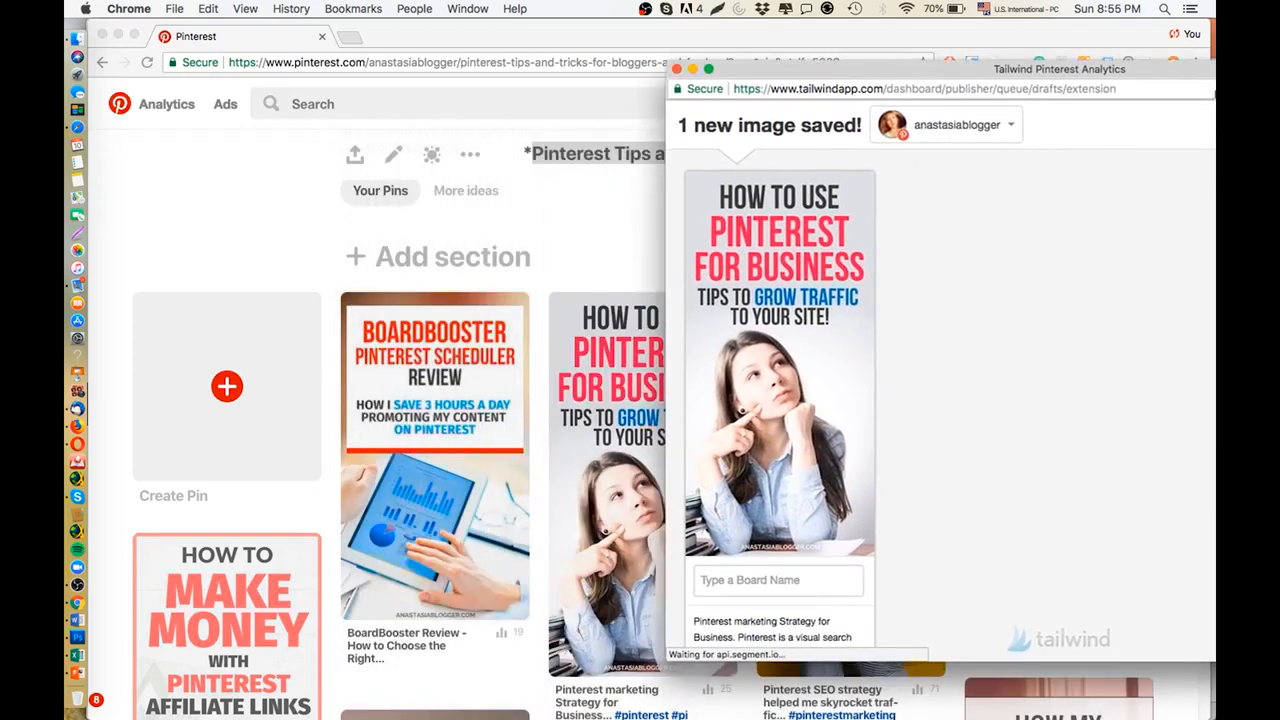
Save the board's "How I Make $2000/mo with 2000 Pinterest Followers" pin to Tailwind as a draft.
scroll(378, 600, down, 5)
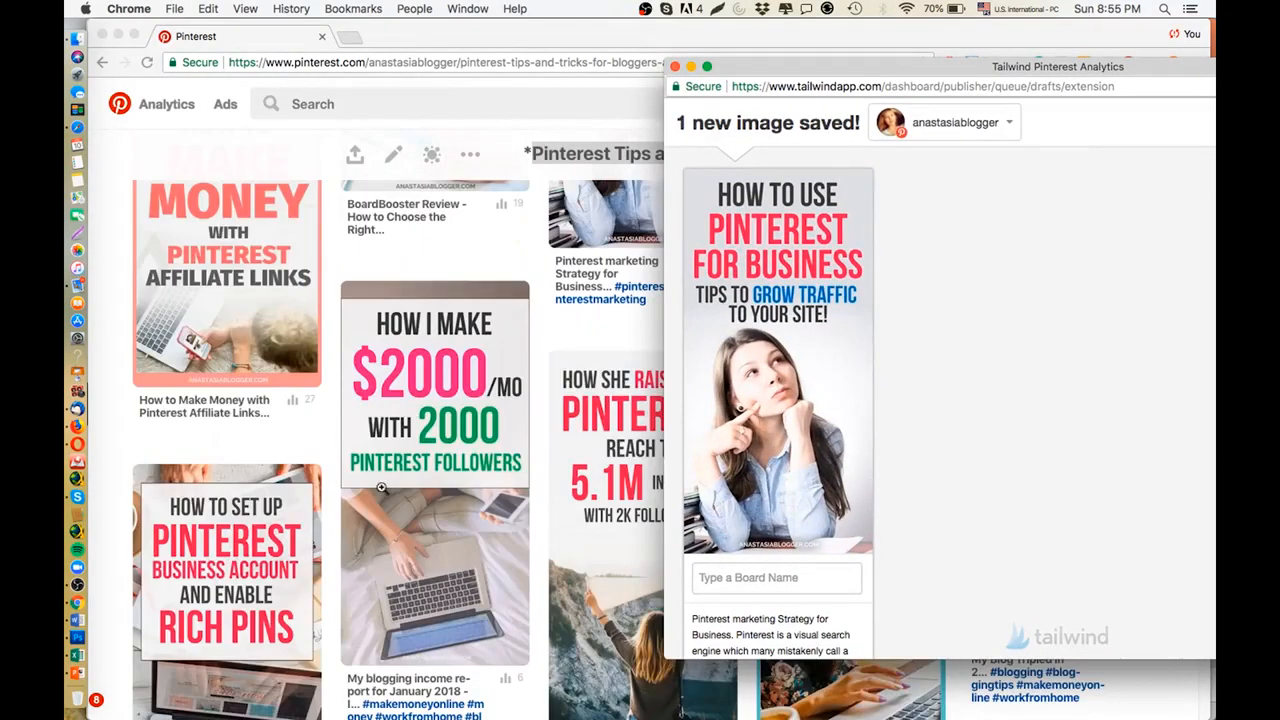
scroll(385, 420, down, 1)
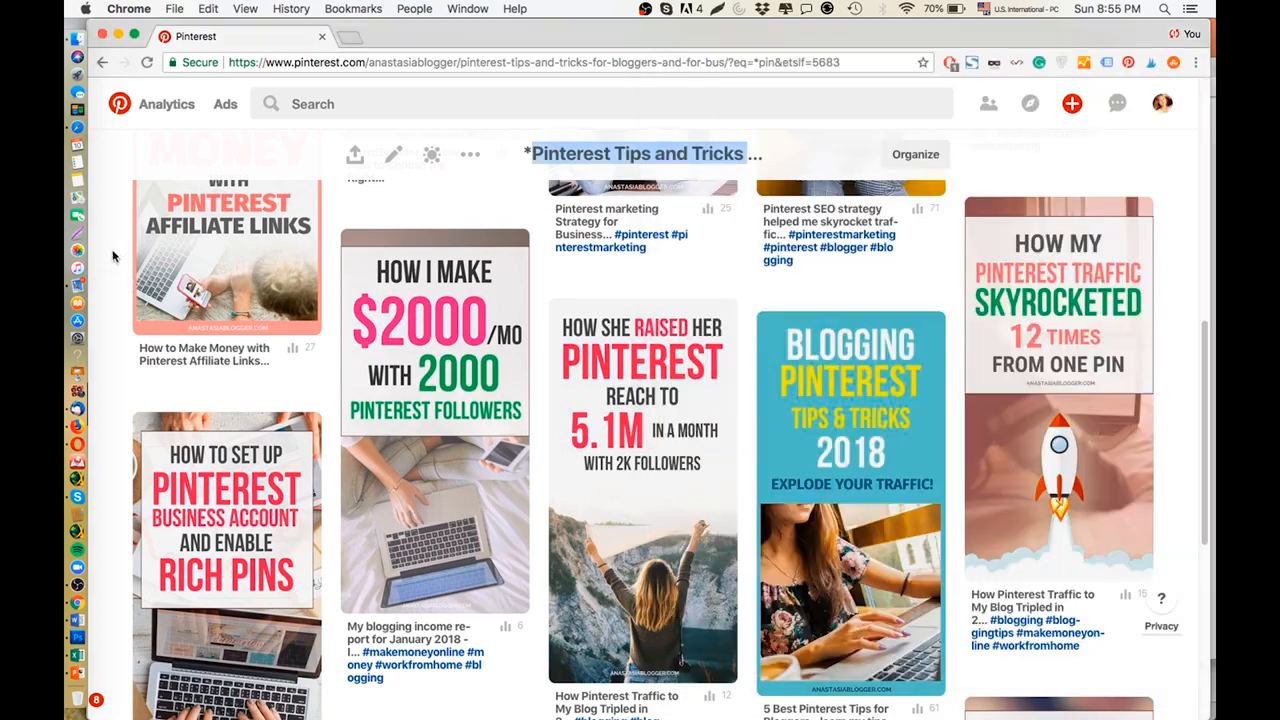
click(118, 260)
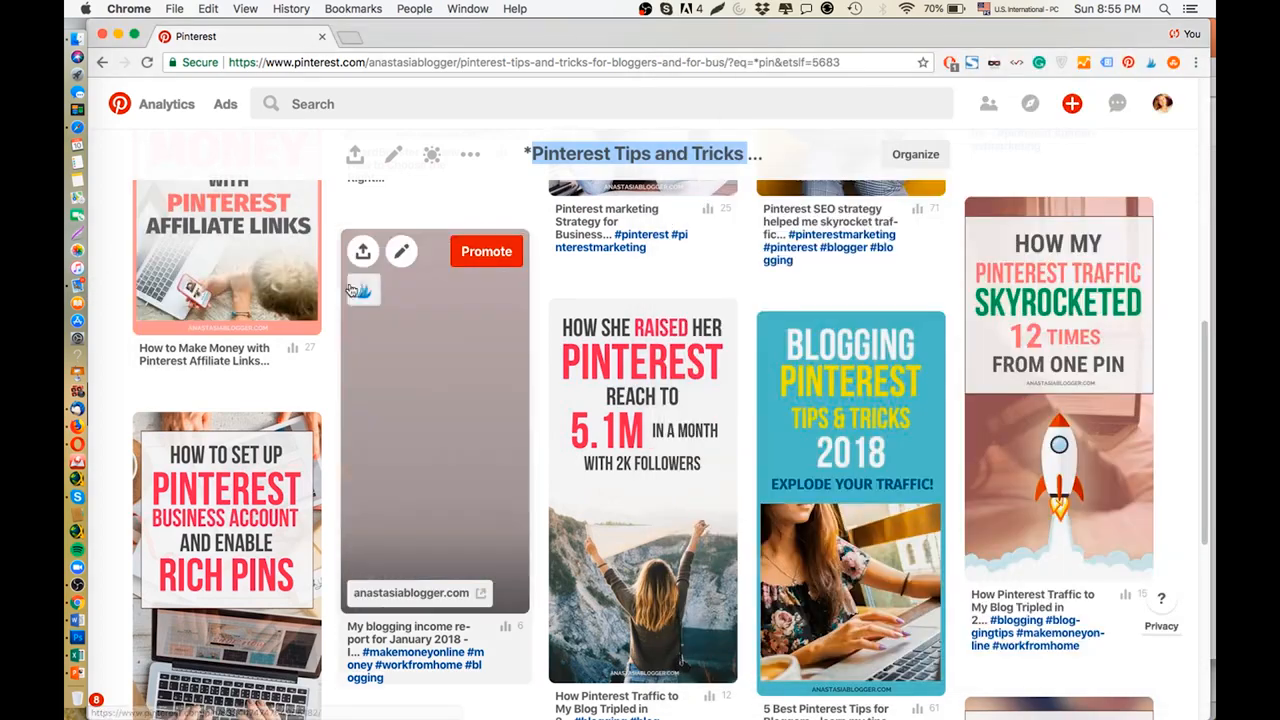
click(363, 290)
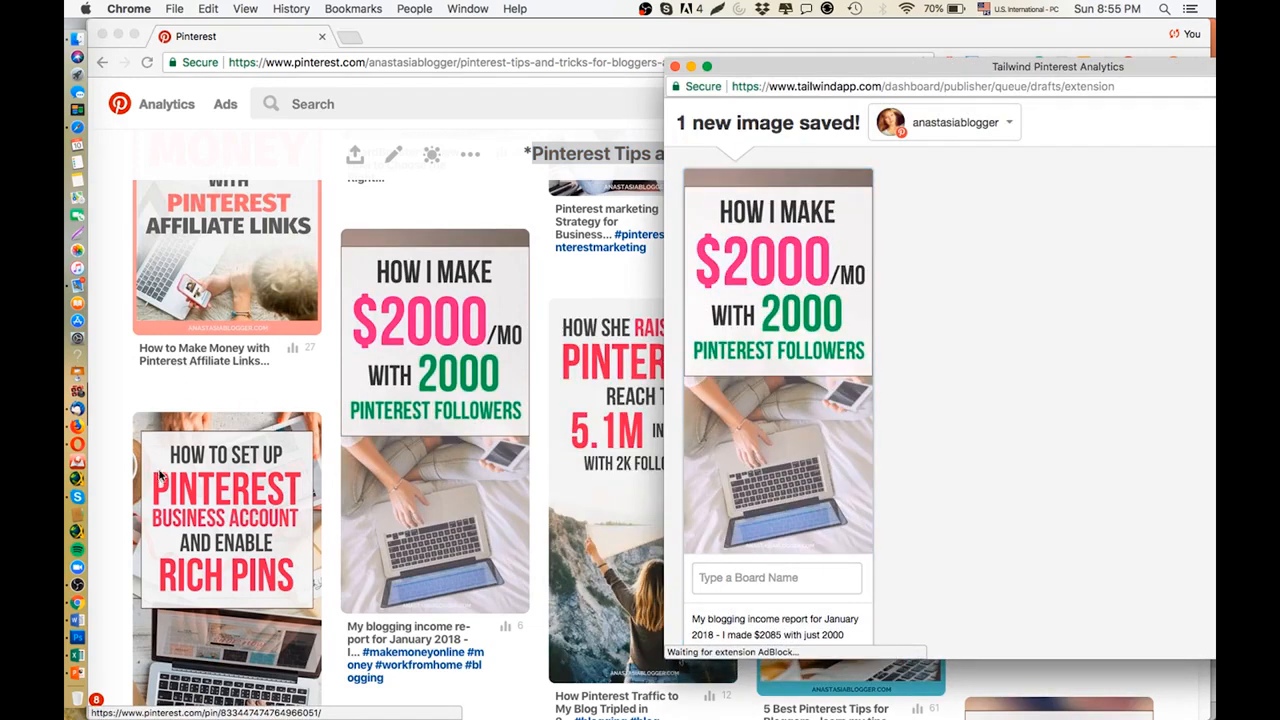
Save the "How to Set Up Pinterest Business Account and Enable Rich Pins" pin to Tailwind and bring its draft window fully into view.
scroll(147, 345, down, 3)
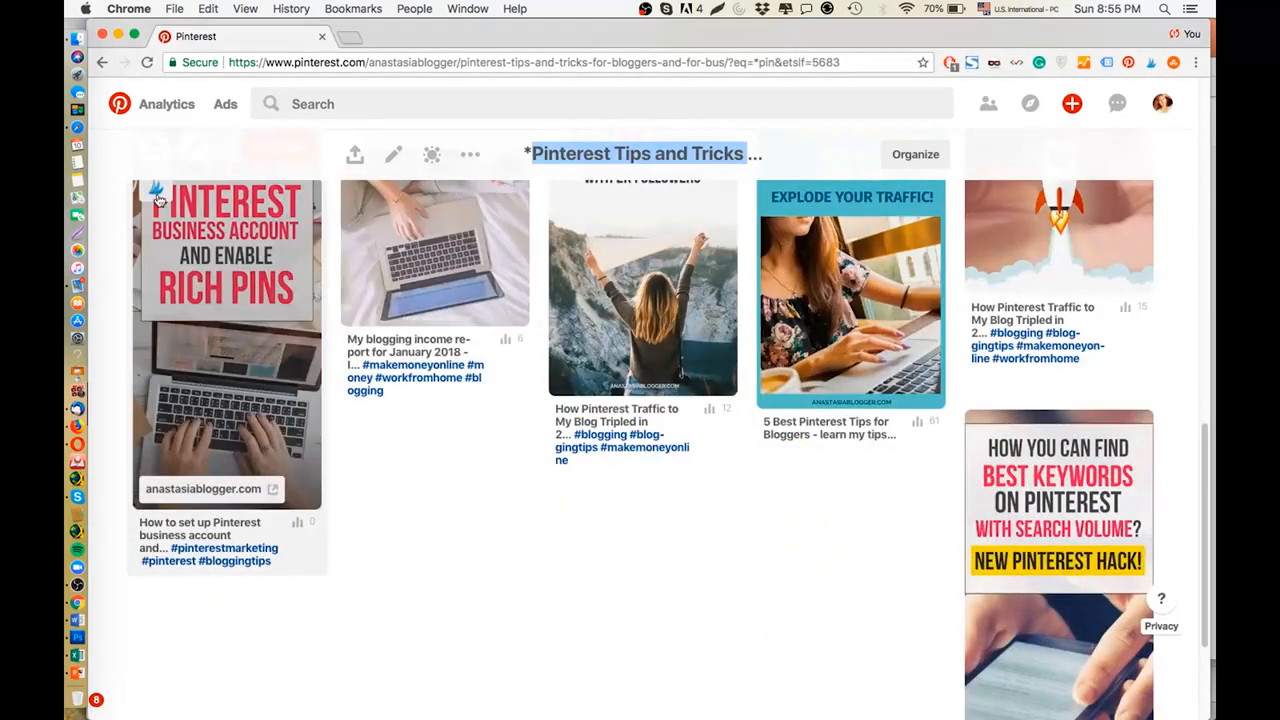
click(158, 198)
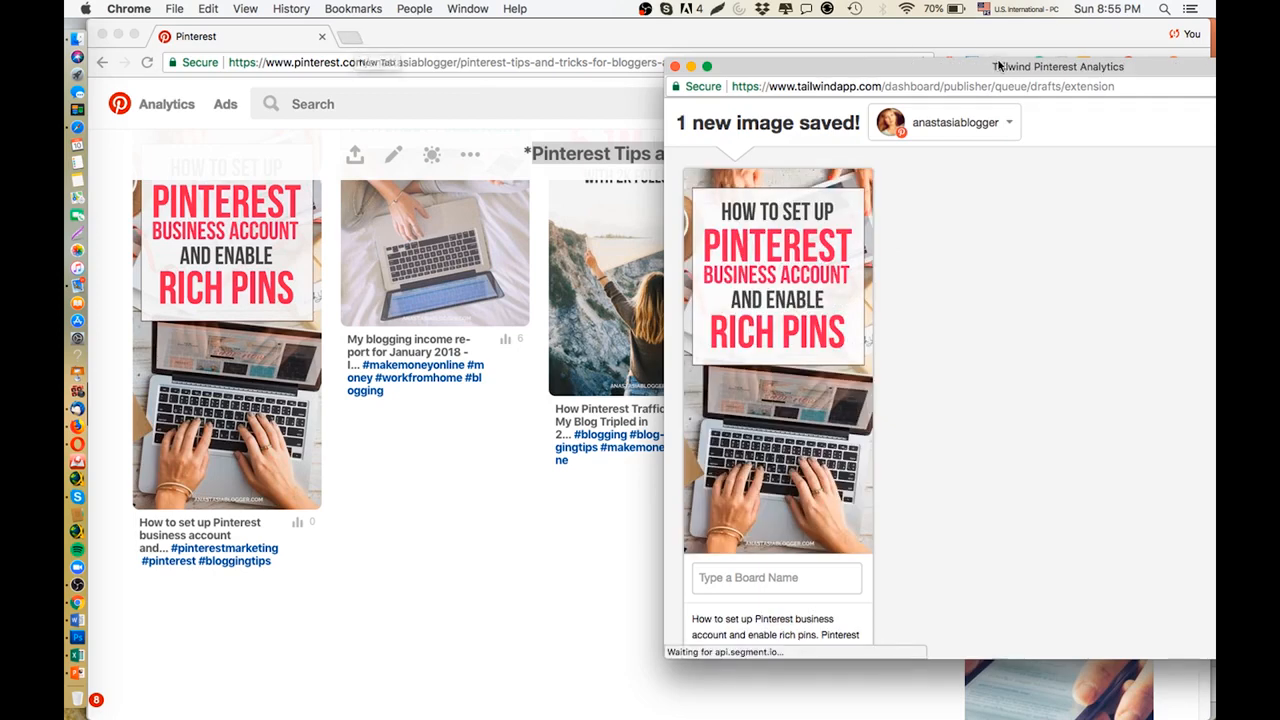
drag(1001, 67, 660, 76)
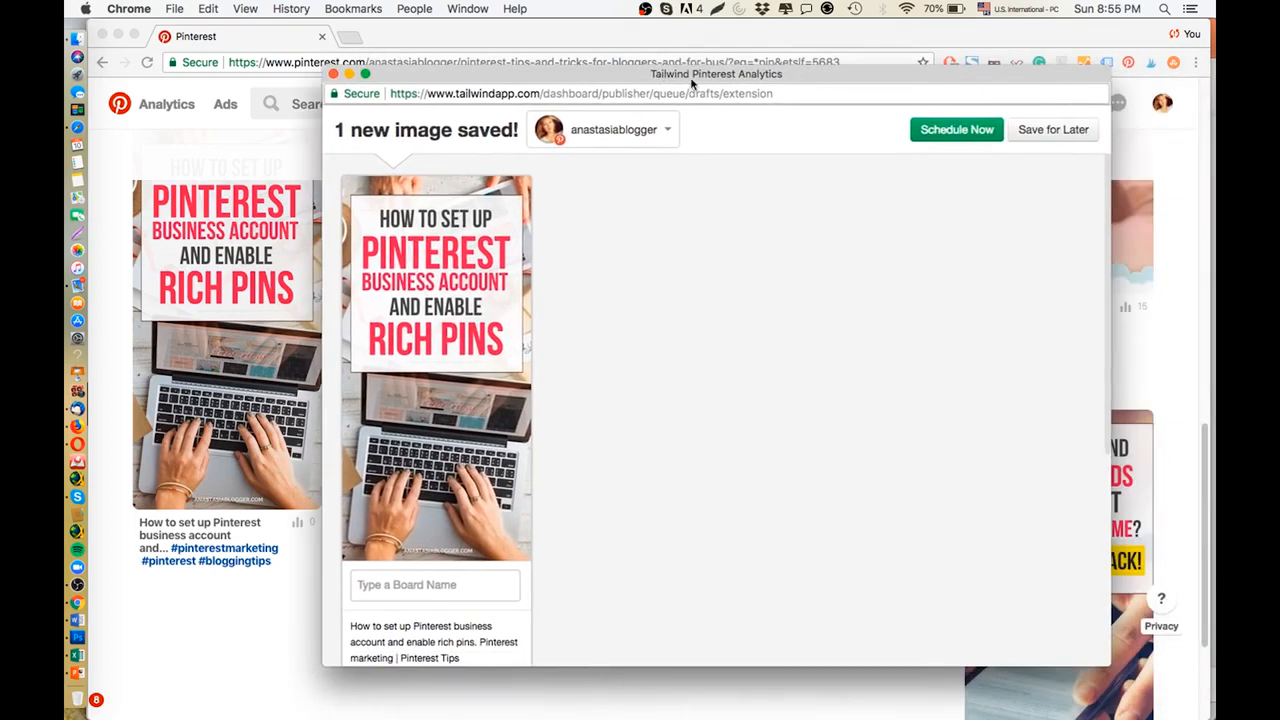
Go to the Tailwind dashboard and open the Publisher drafts holding the saved pins.
click(986, 133)
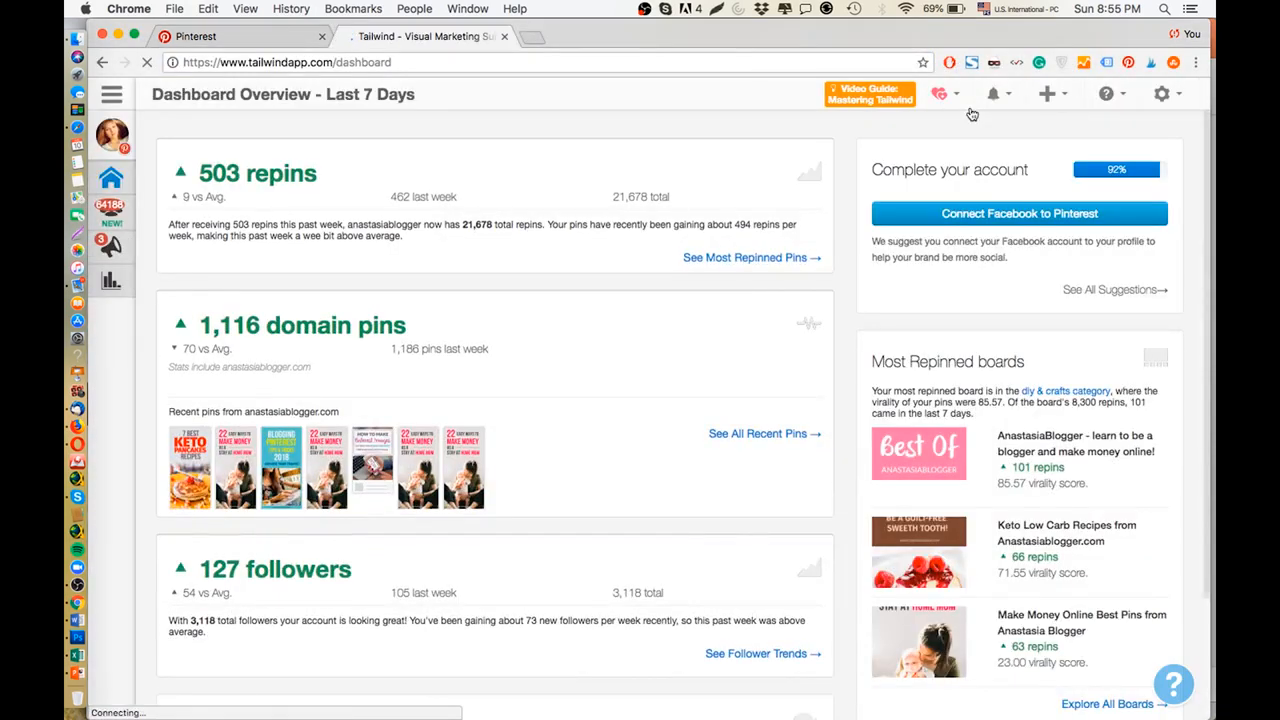
mouse_move(130, 285)
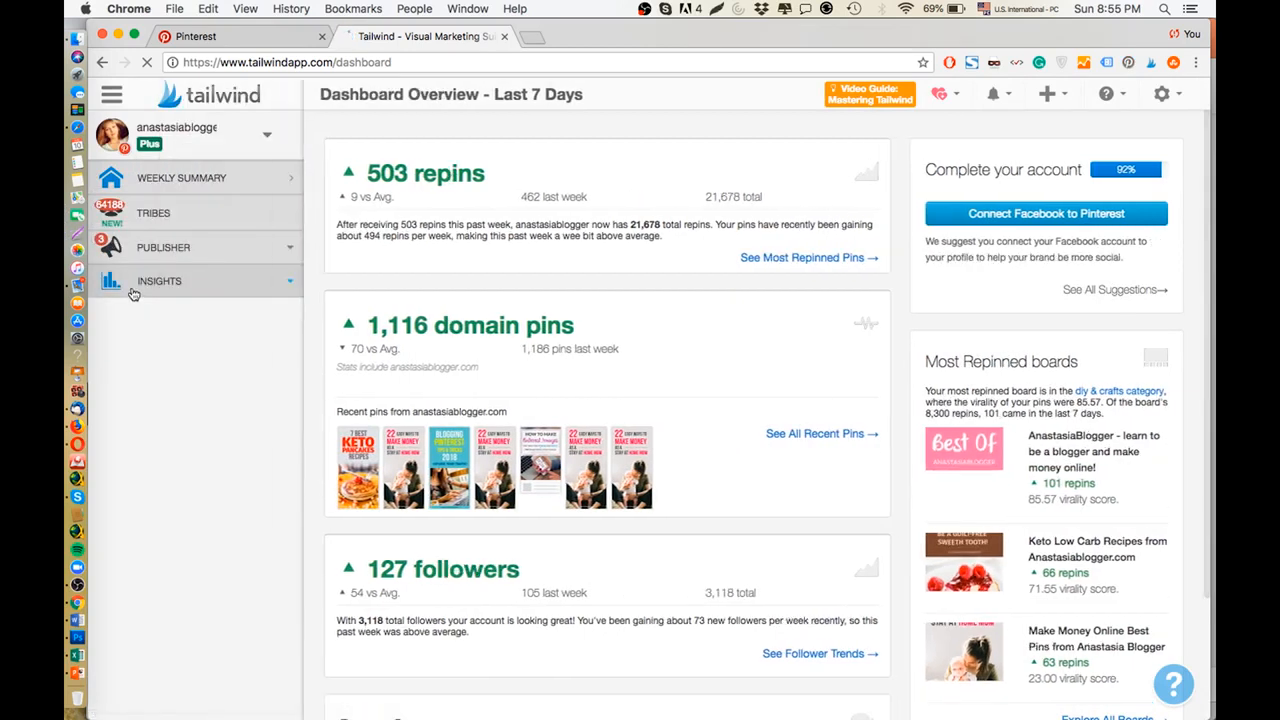
click(165, 249)
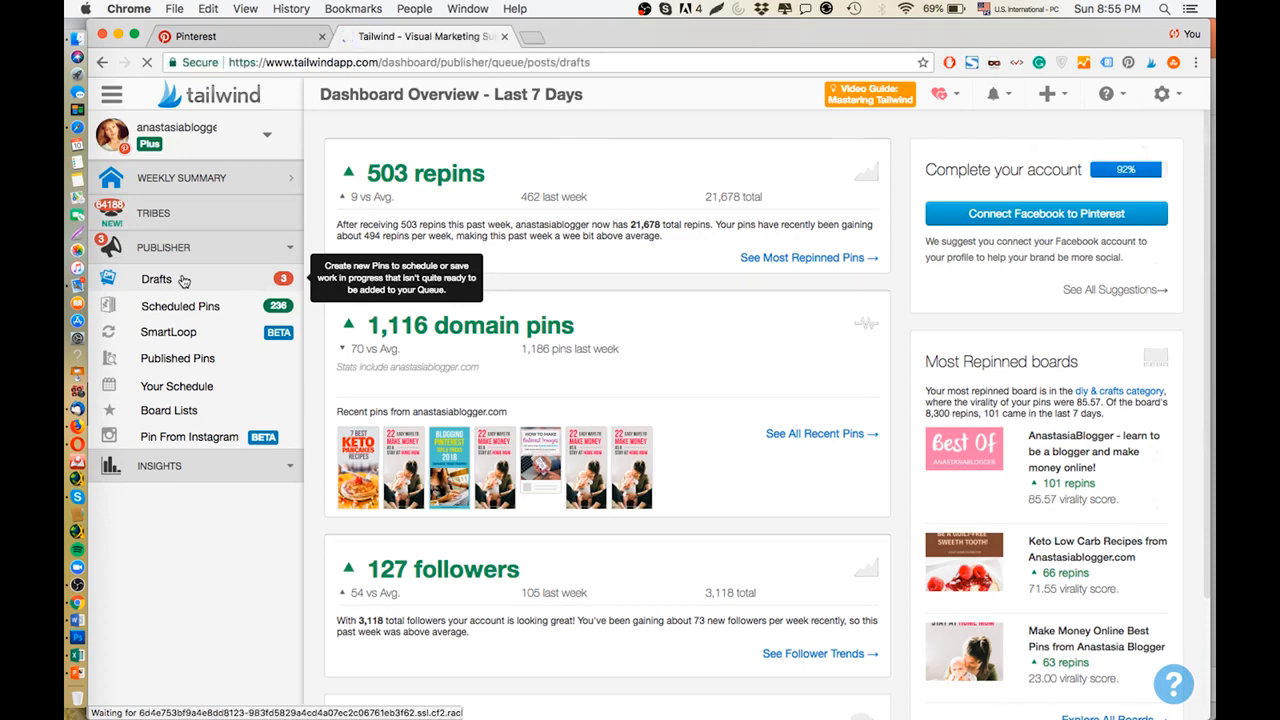
scroll(771, 443, down, 5)
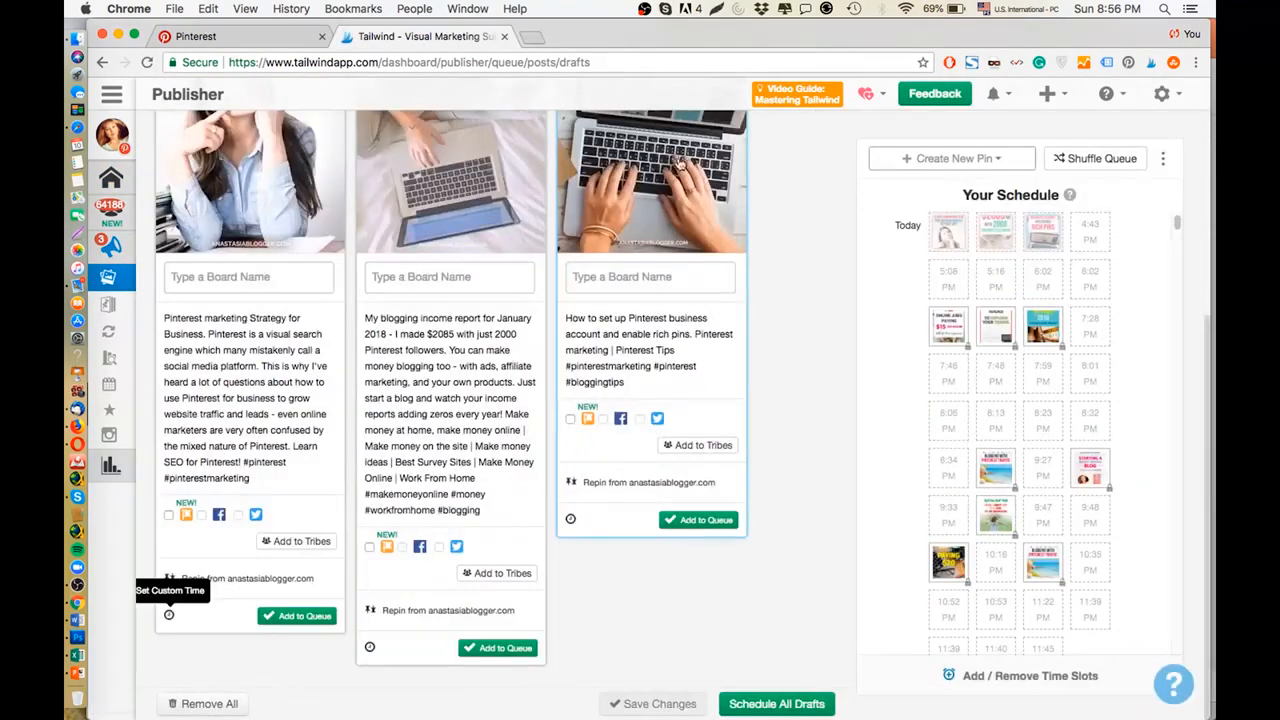
Assign the "Blogging+Entreprene..." board list to the draft about setting up a Pinterest business account and rich pins.
click(636, 279)
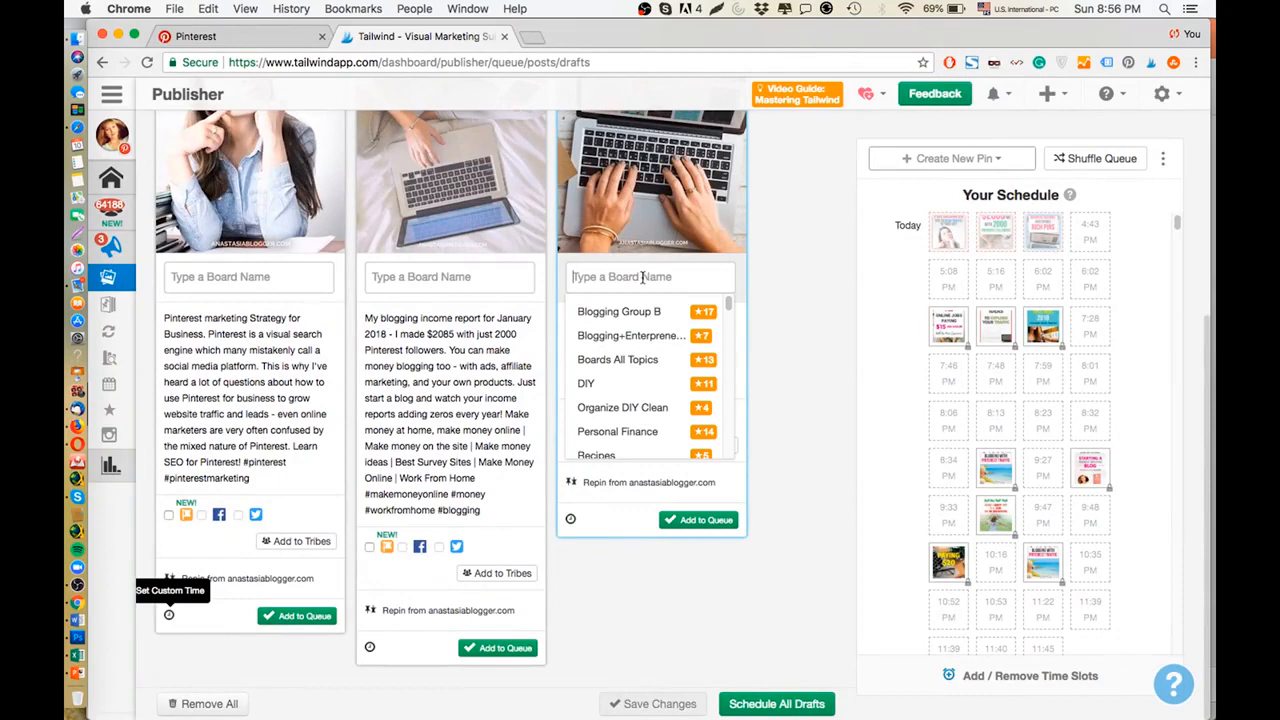
click(642, 338)
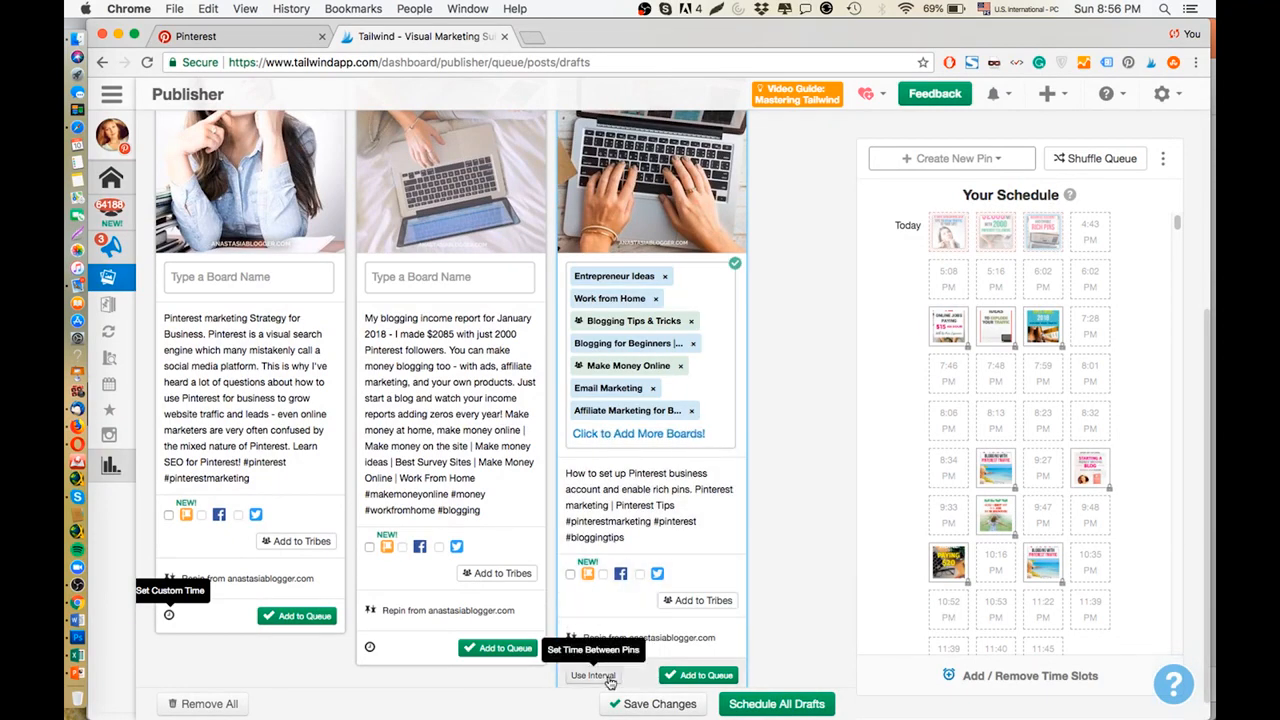
scroll(668, 618, down, 1)
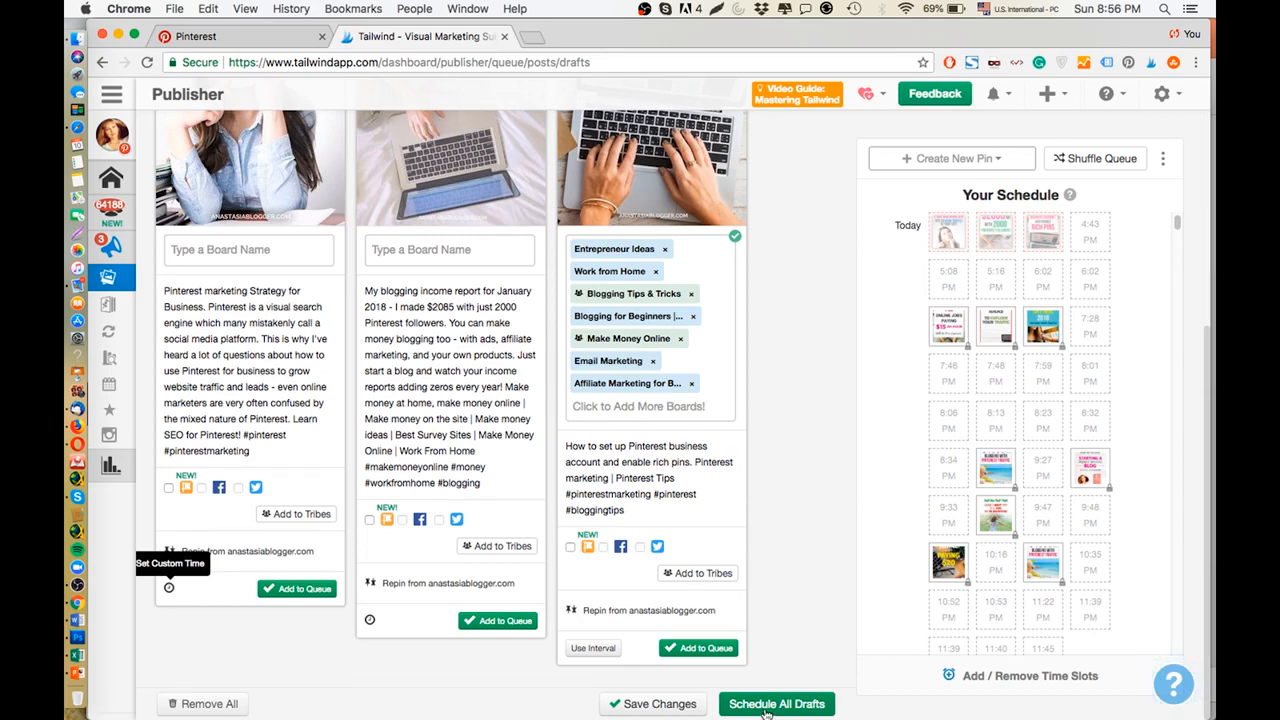
mouse_move(968, 281)
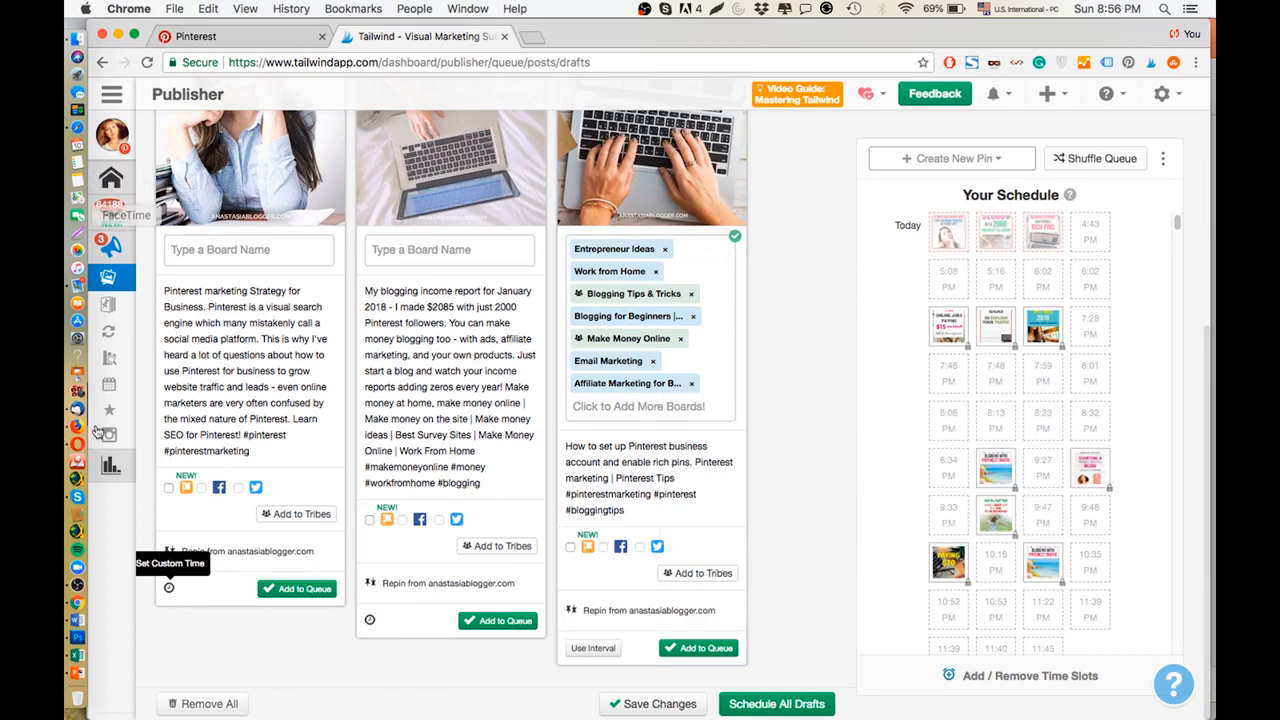
mouse_move(97, 432)
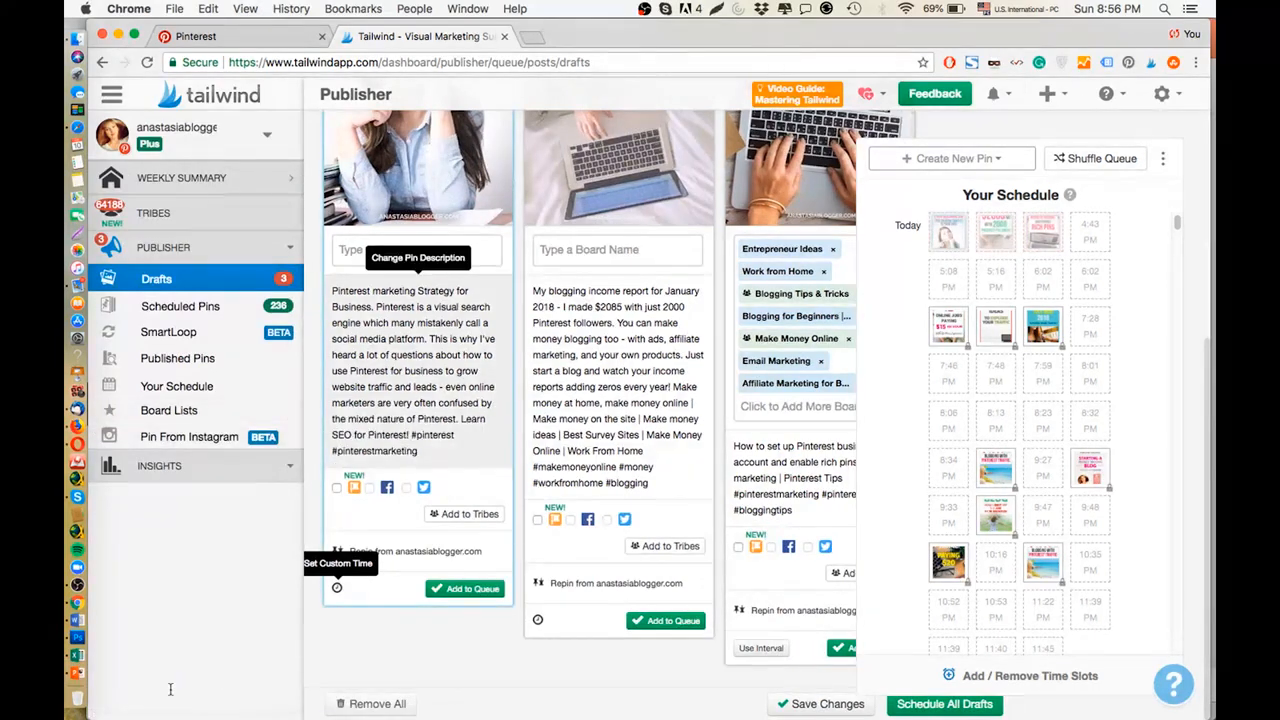